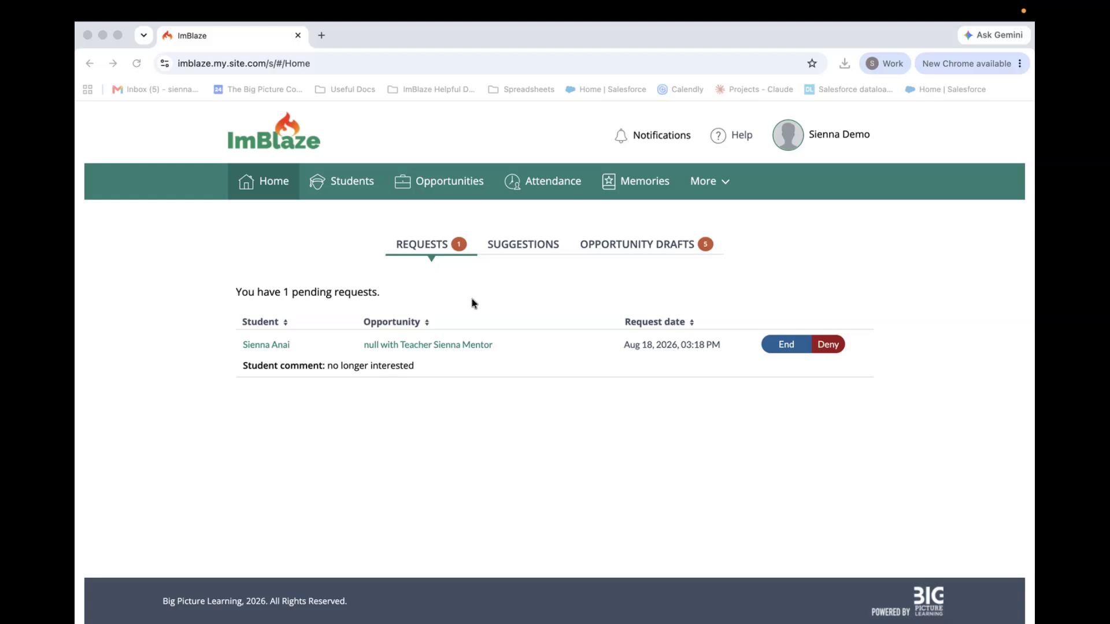
# - View the student suggestions and look through the opportunity drafts on the Home page
pyautogui.click(519, 245)
pyautogui.click(521, 246)
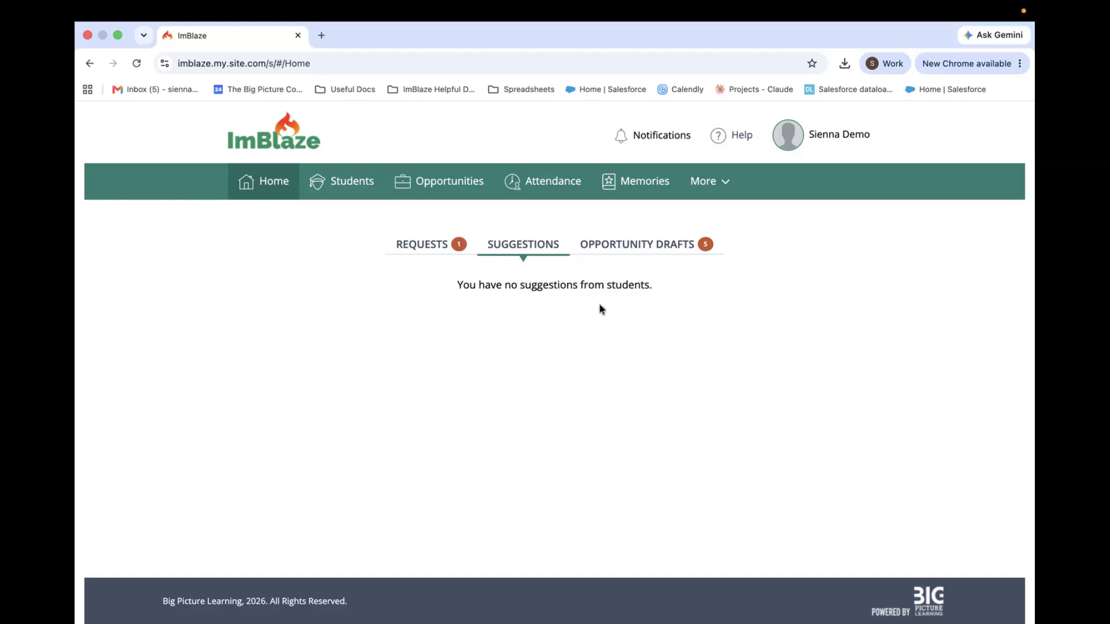
pyautogui.click(647, 248)
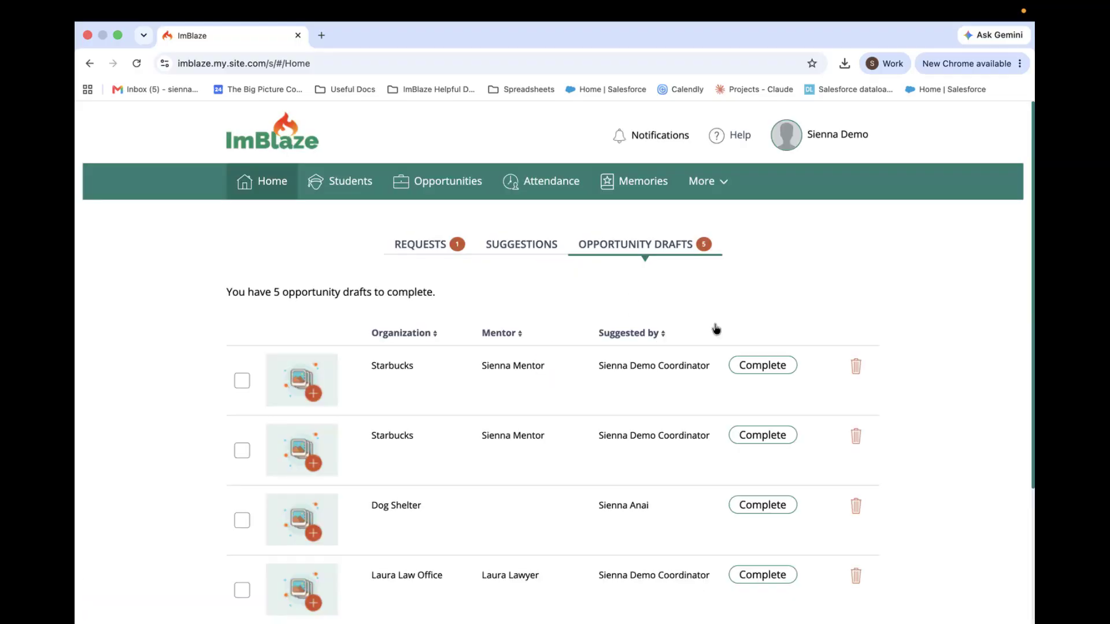
pyautogui.scroll(-5, 714, 327)
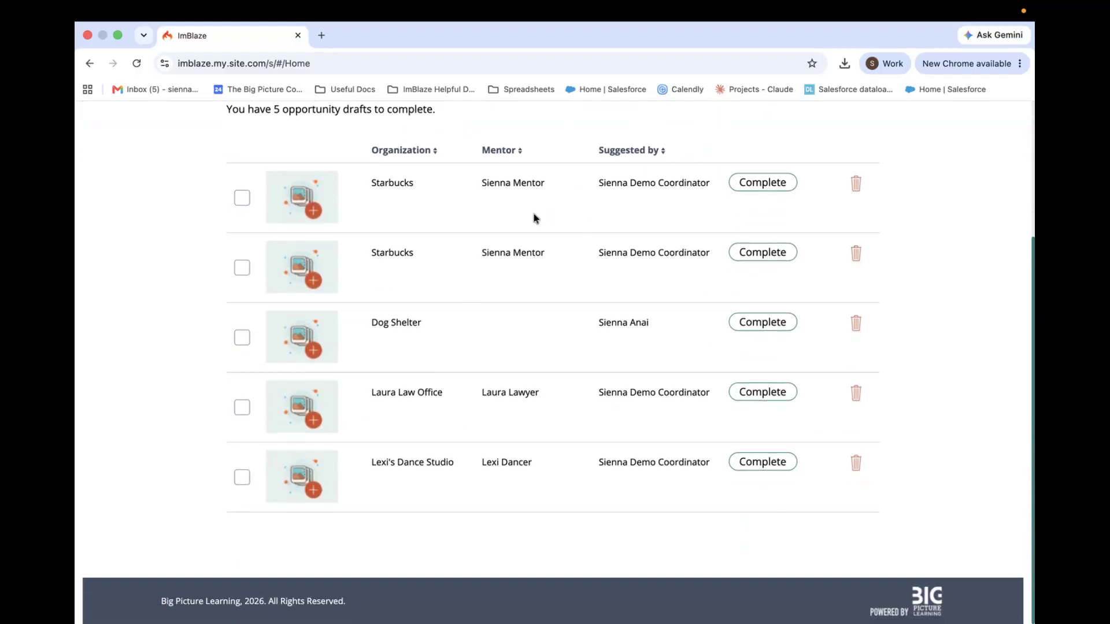
pyautogui.scroll(5, 453, 385)
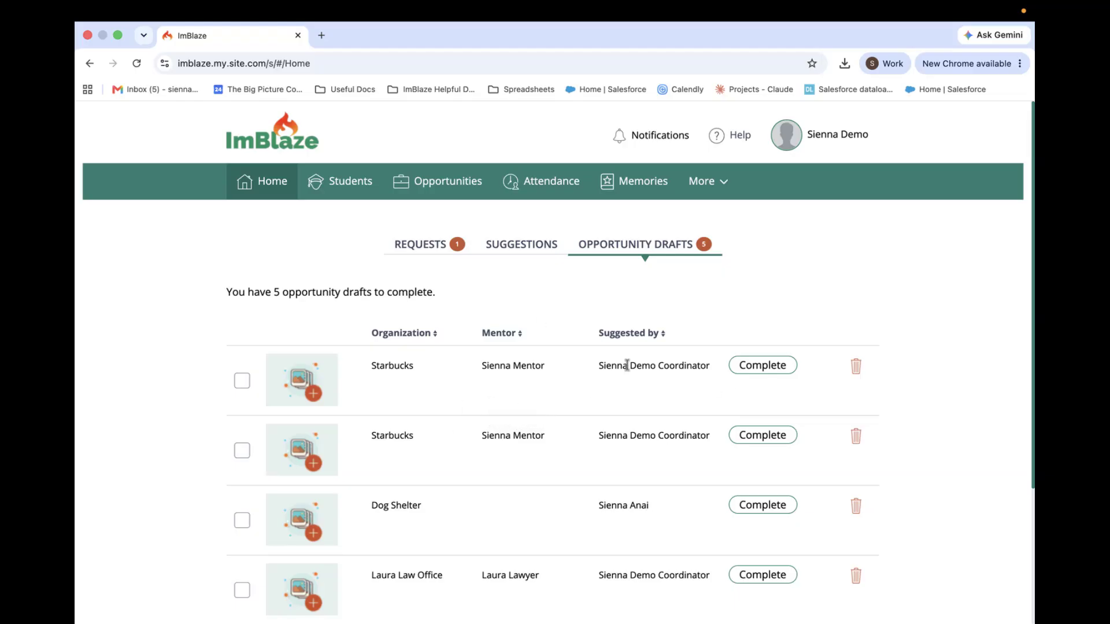
# - On the Students page, view the available actions for the YMCA journey and the blank form for adding a student
pyautogui.click(339, 199)
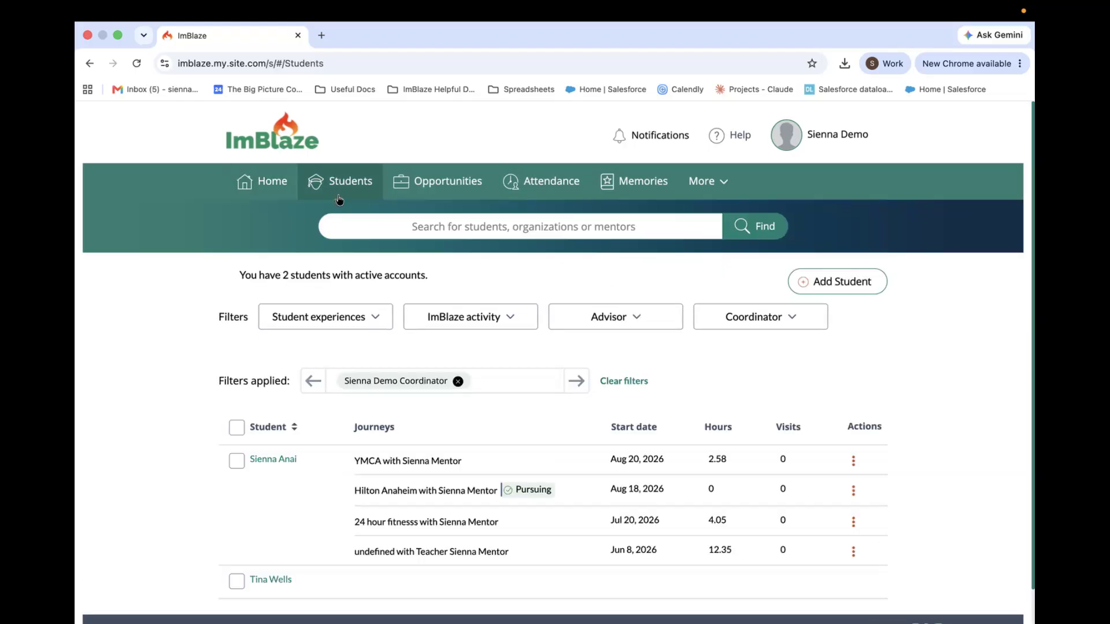
pyautogui.scroll(-1, 341, 204)
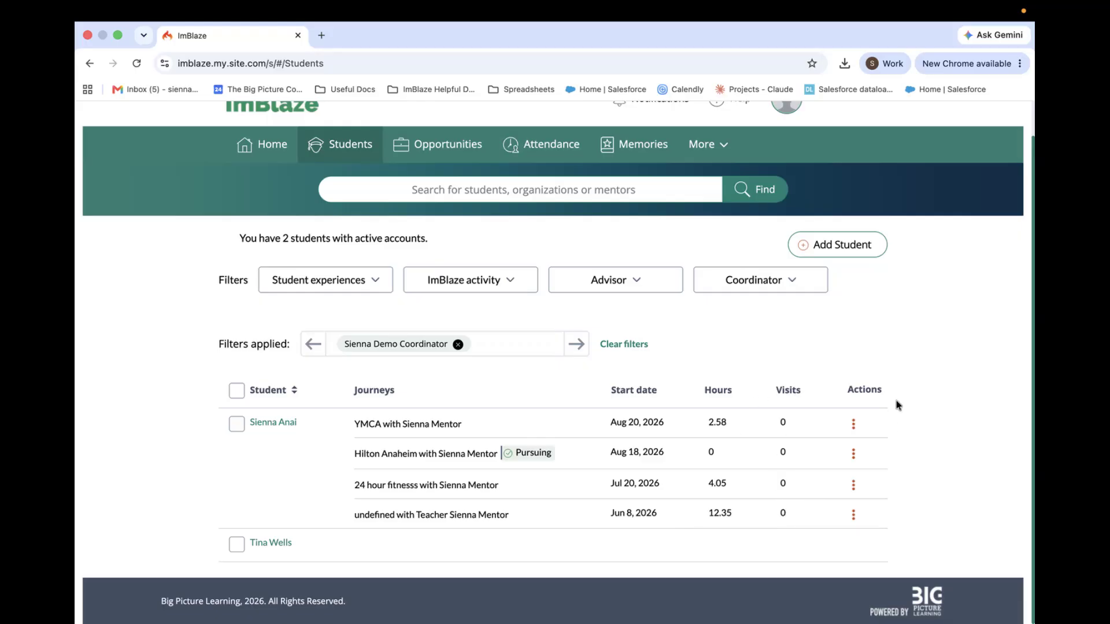
pyautogui.click(853, 424)
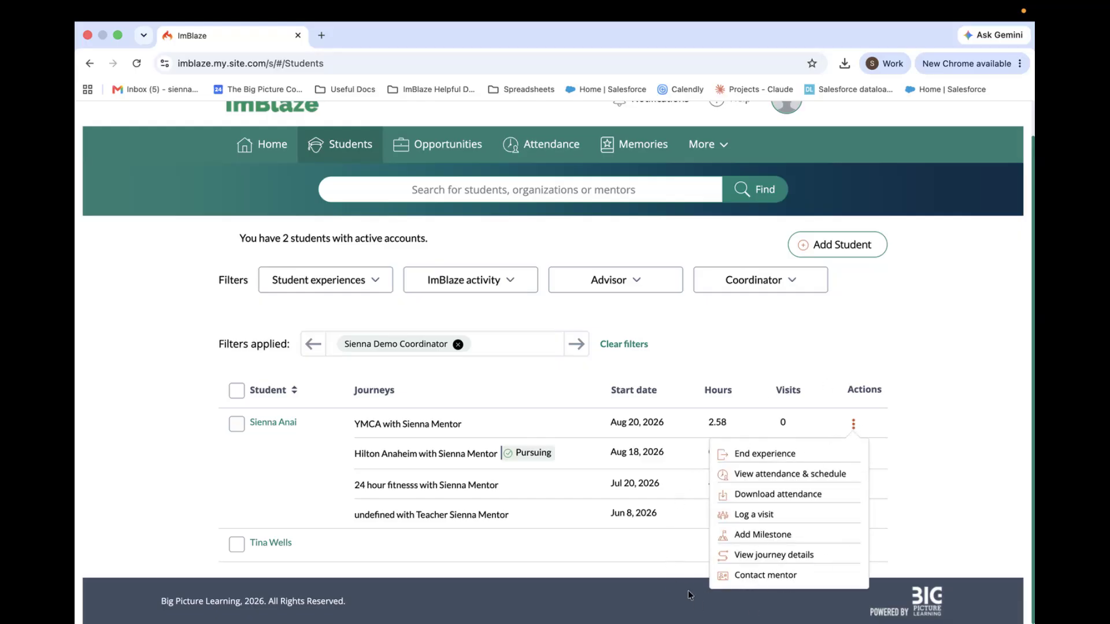
pyautogui.click(853, 425)
pyautogui.scroll(1, 672, 431)
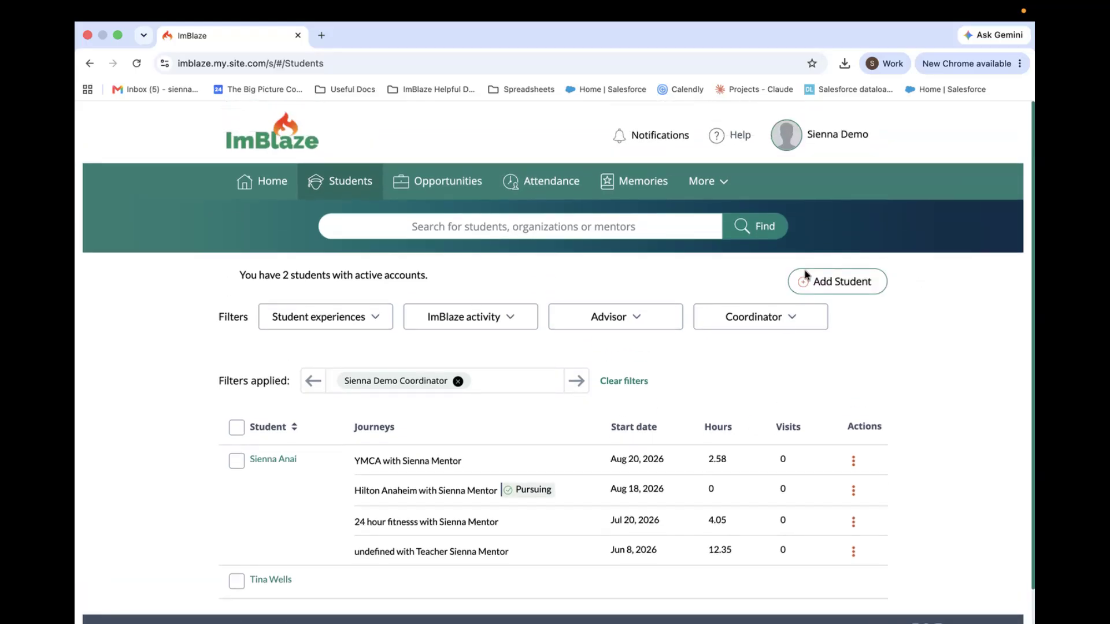
pyautogui.click(847, 282)
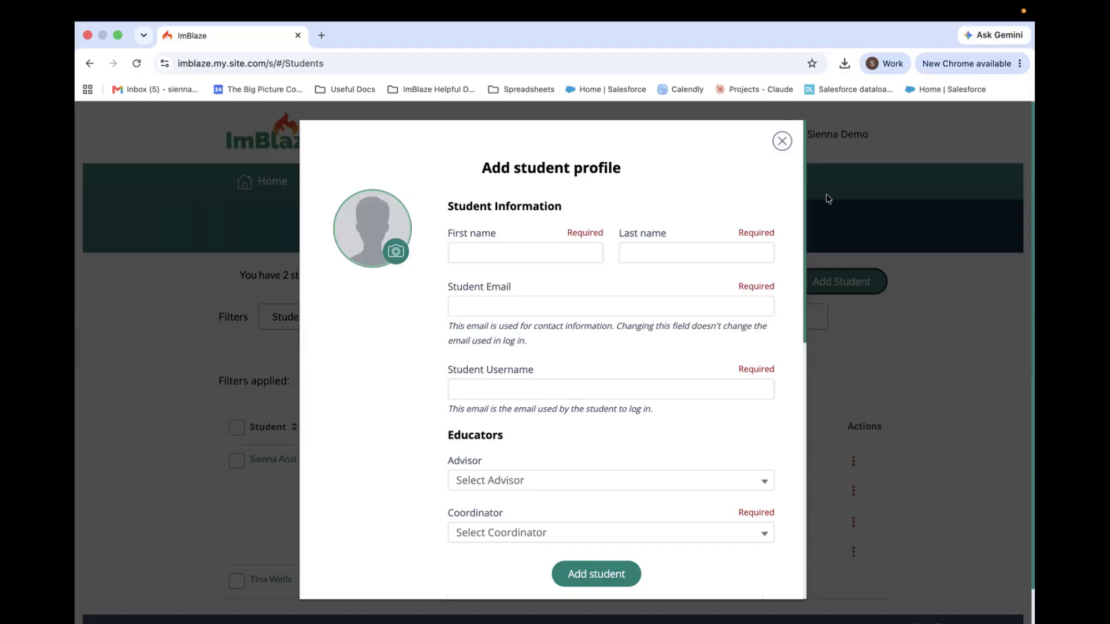
pyautogui.click(782, 141)
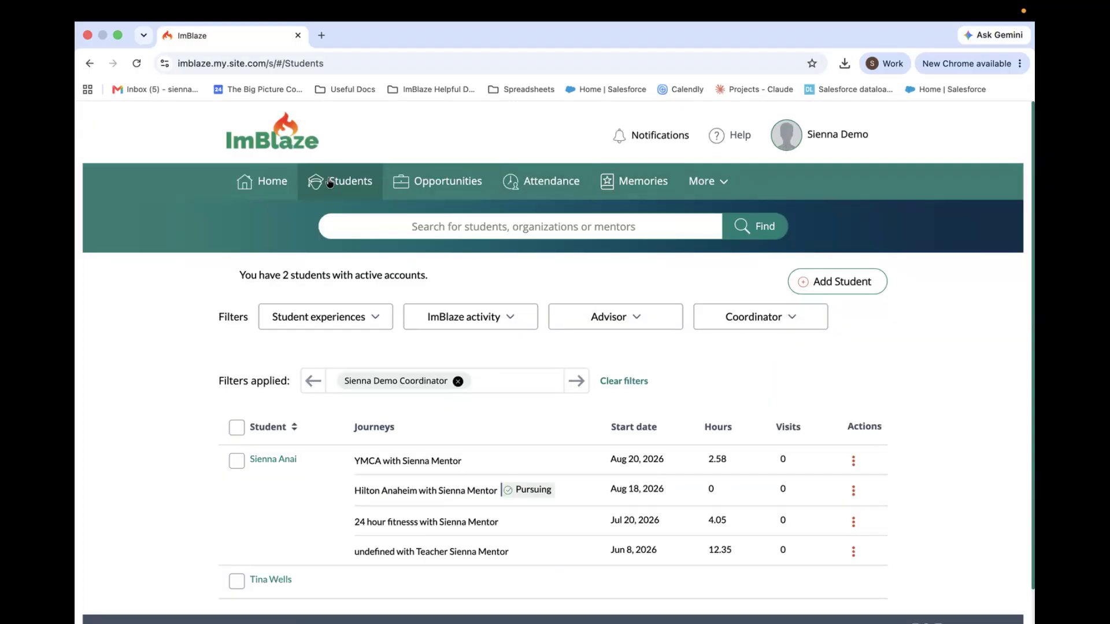
# - Browse the opportunities list, view the details of the Sports and Fitness Opportunity and return to the list
pyautogui.click(420, 196)
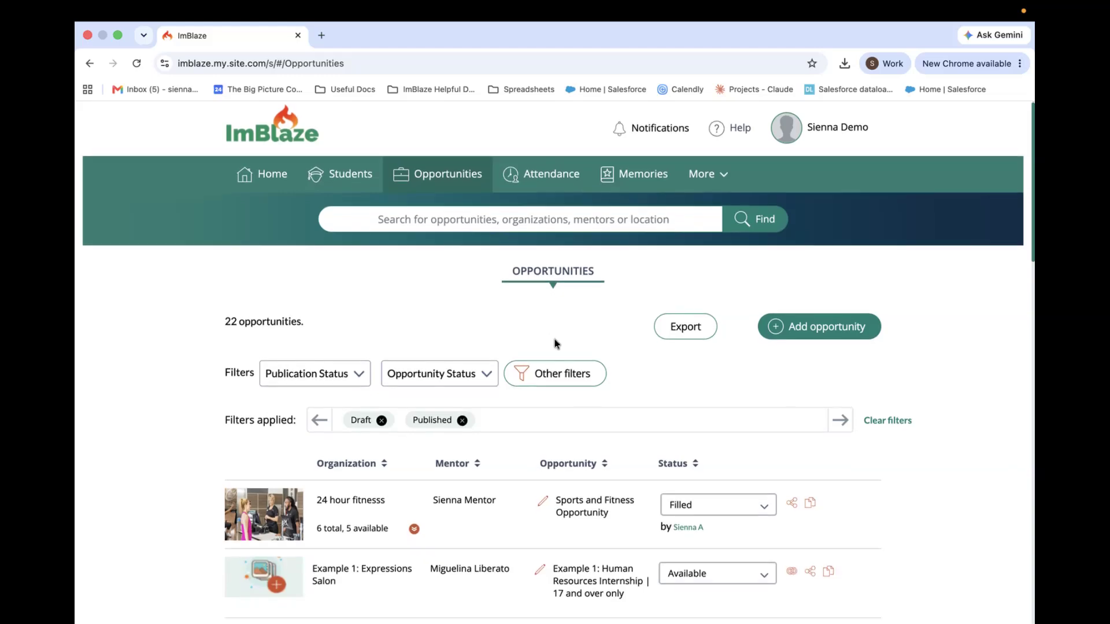
pyautogui.scroll(-2, 555, 346)
pyautogui.scroll(-3, 560, 356)
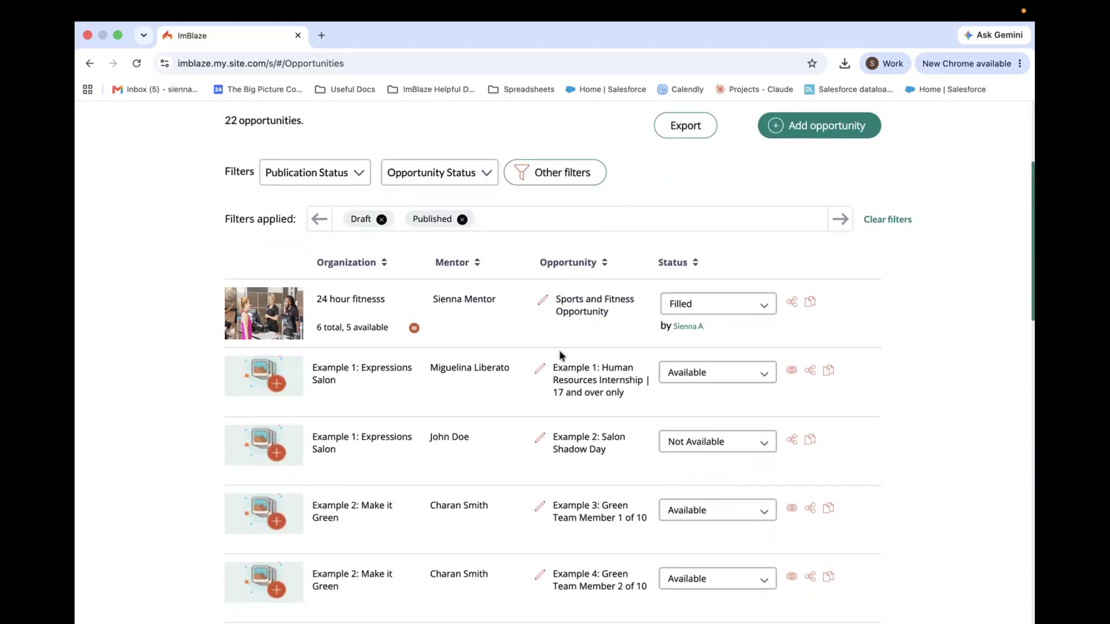
pyautogui.scroll(4, 560, 354)
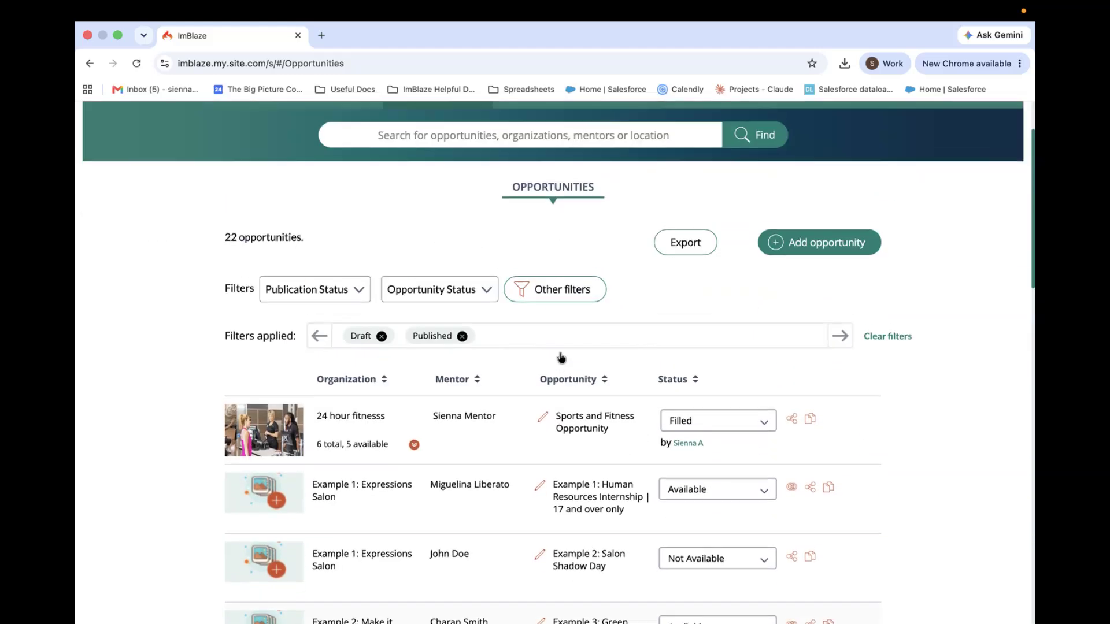
pyautogui.click(463, 458)
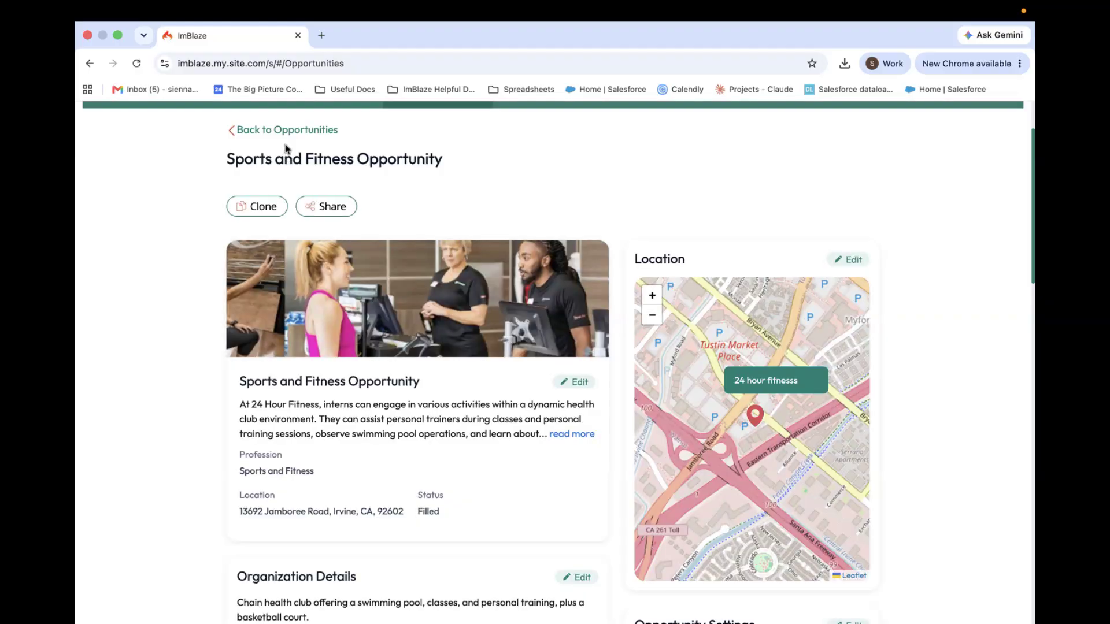
pyautogui.click(287, 134)
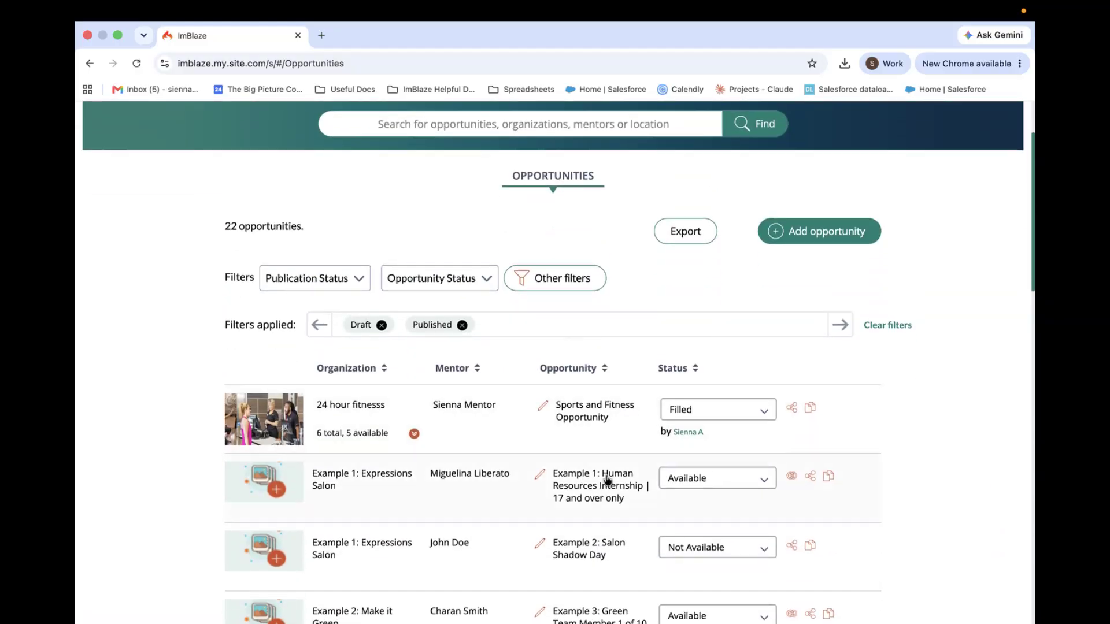
# - Examine the statuses in the opportunities list and the row options of the Example 1 Human Resources Internship
pyautogui.scroll(-5, 859, 380)
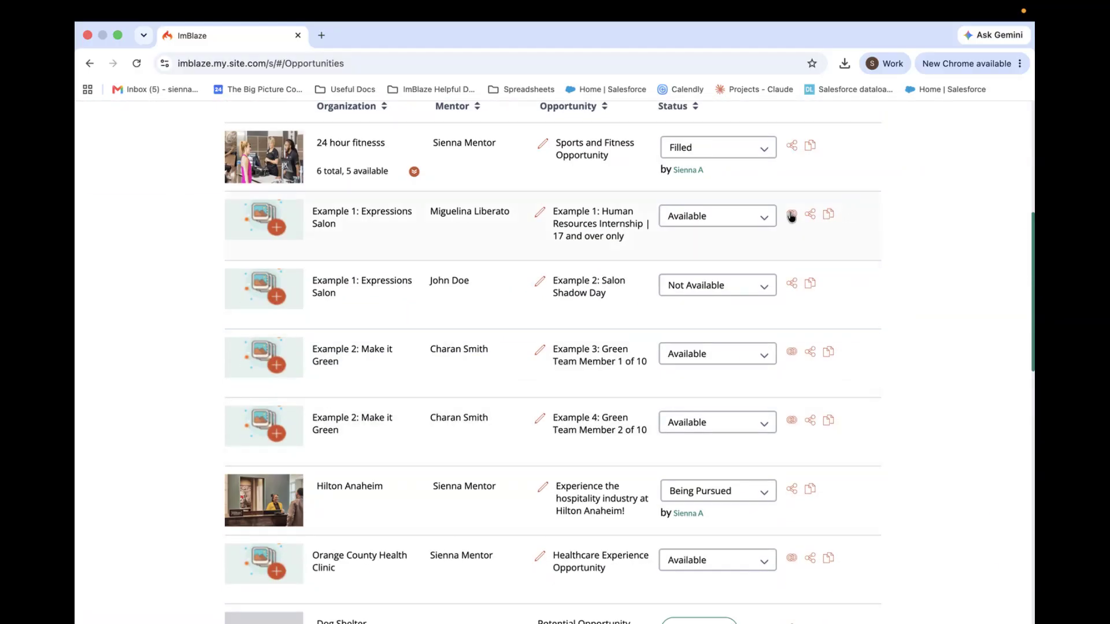
pyautogui.click(791, 215)
pyautogui.click(687, 309)
pyautogui.scroll(4, 690, 317)
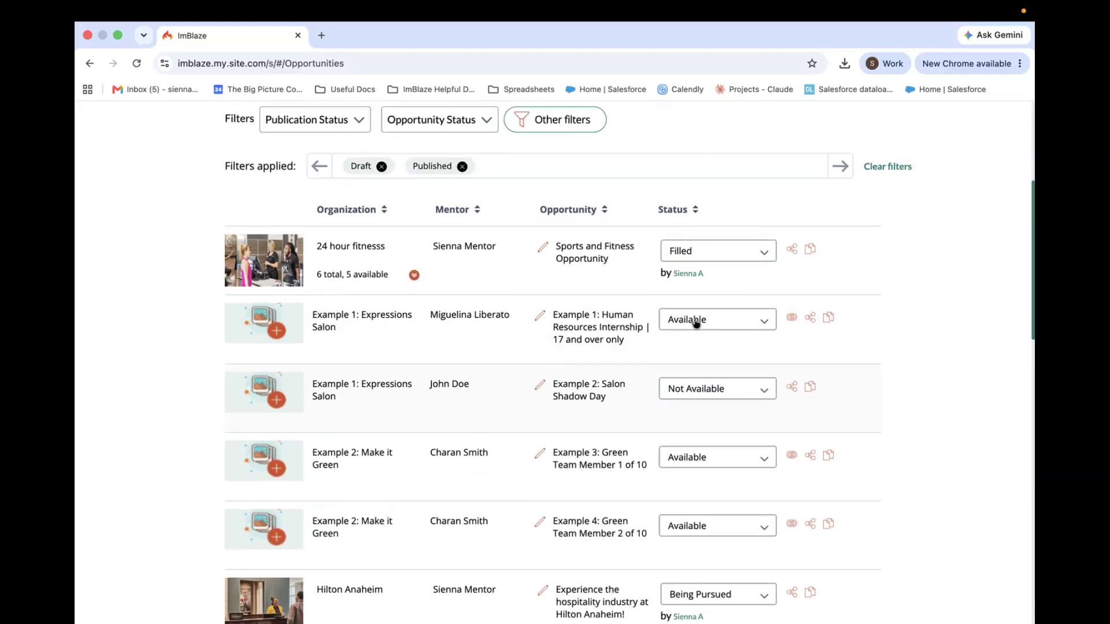
pyautogui.scroll(1, 549, 370)
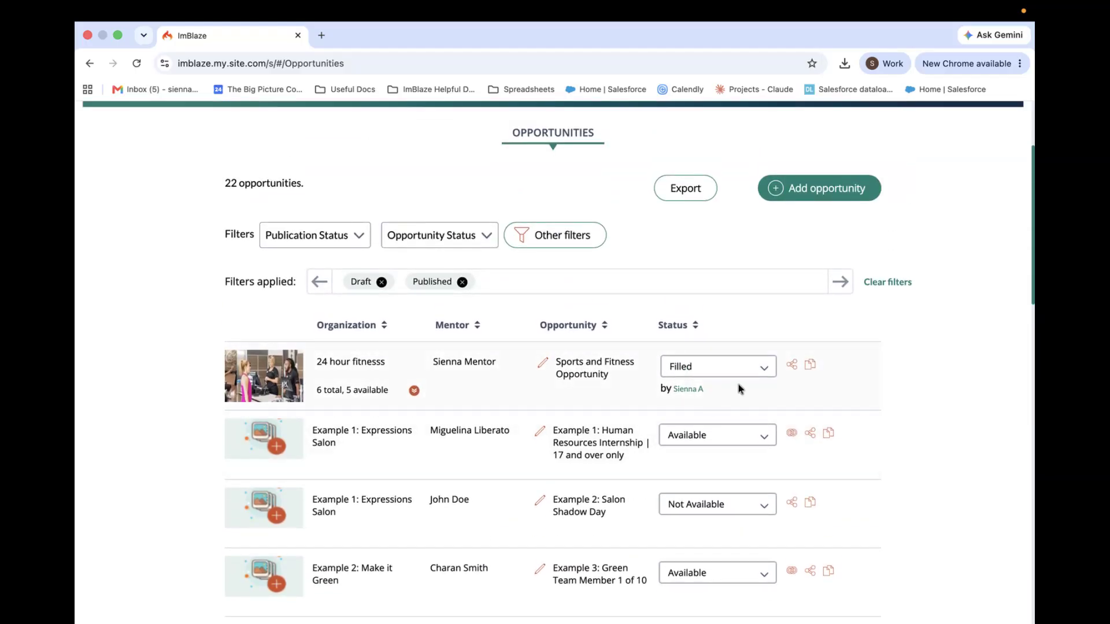
pyautogui.scroll(3, 743, 390)
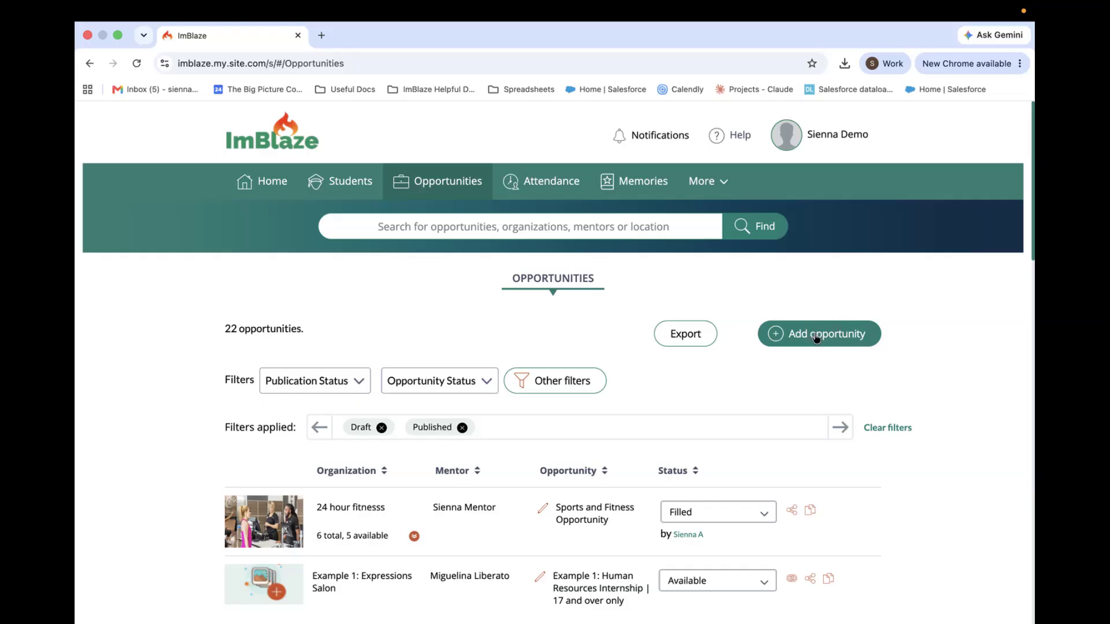
# - Review the attendance records for Aug 17, Aug 18 and Aug 19
pyautogui.click(550, 191)
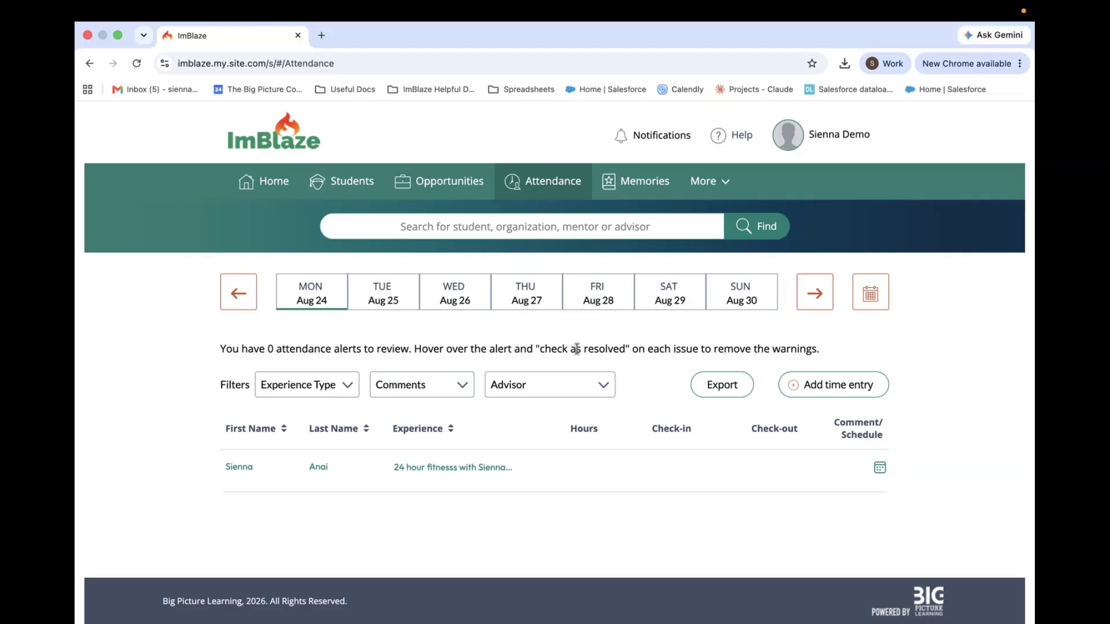
pyautogui.click(234, 305)
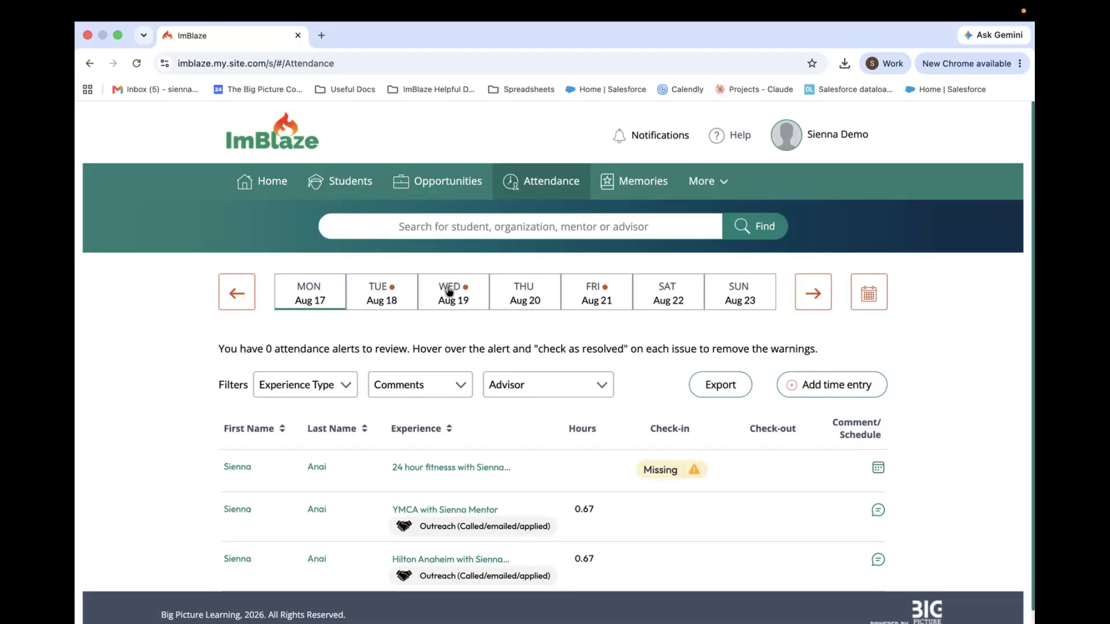
pyautogui.scroll(-1, 498, 333)
pyautogui.moveTo(640, 467)
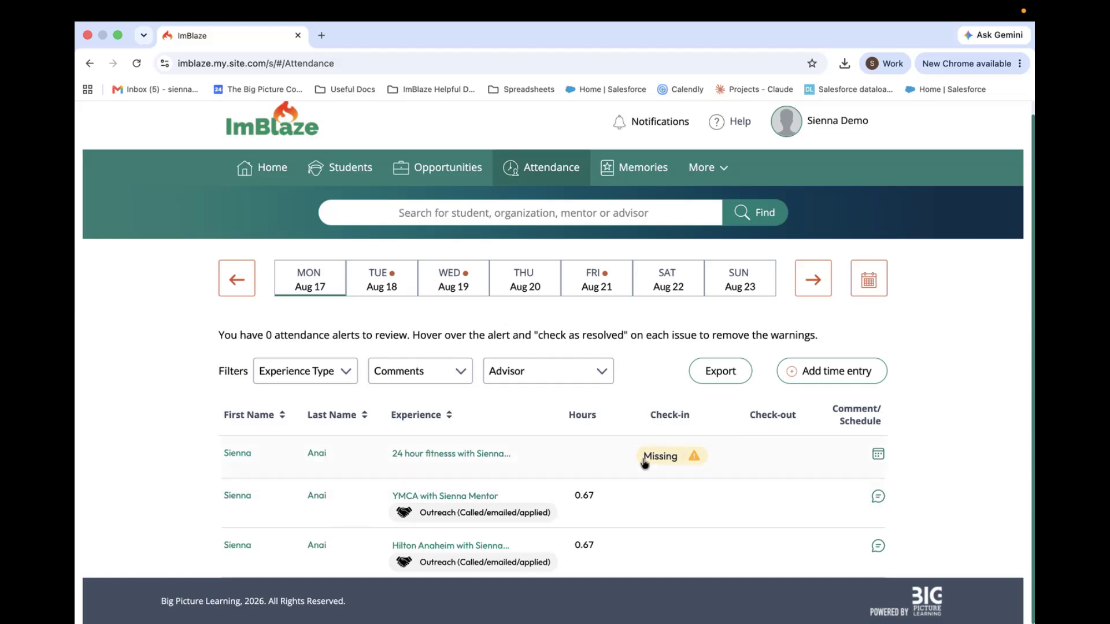
pyautogui.click(403, 287)
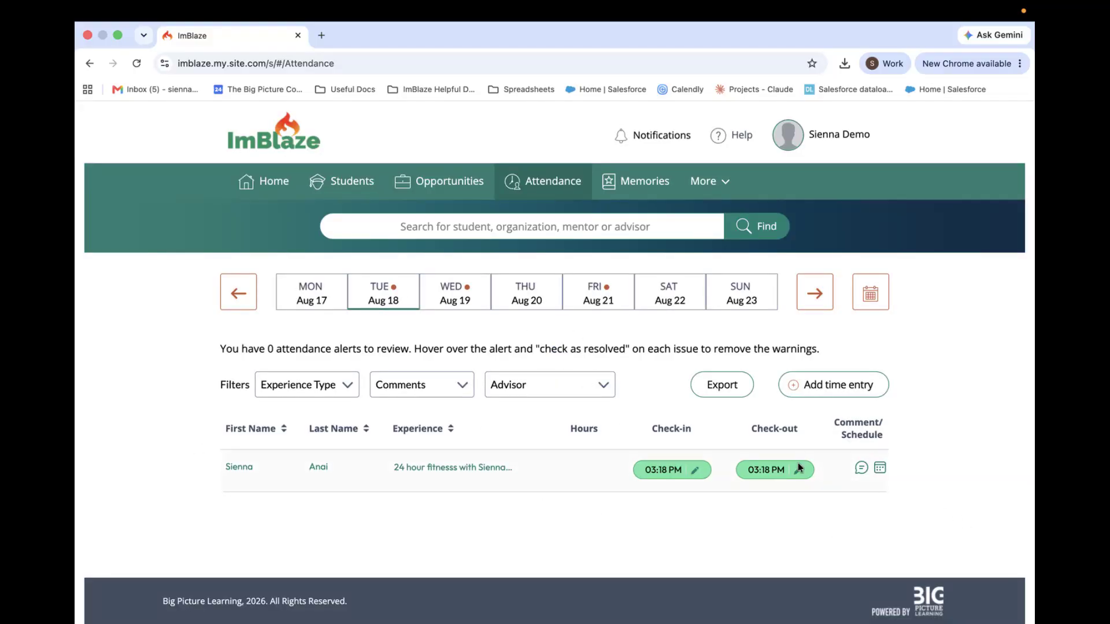
pyautogui.click(479, 308)
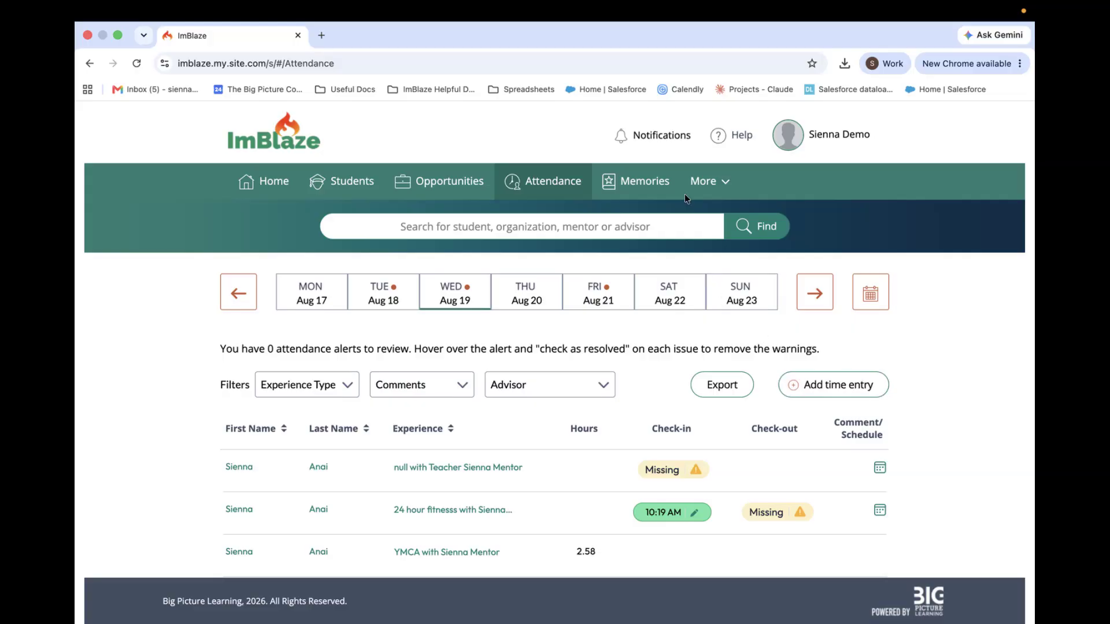
# - Open the Shadow Day Details entry in Memories, return to all memories and activate the memory search
pyautogui.click(663, 182)
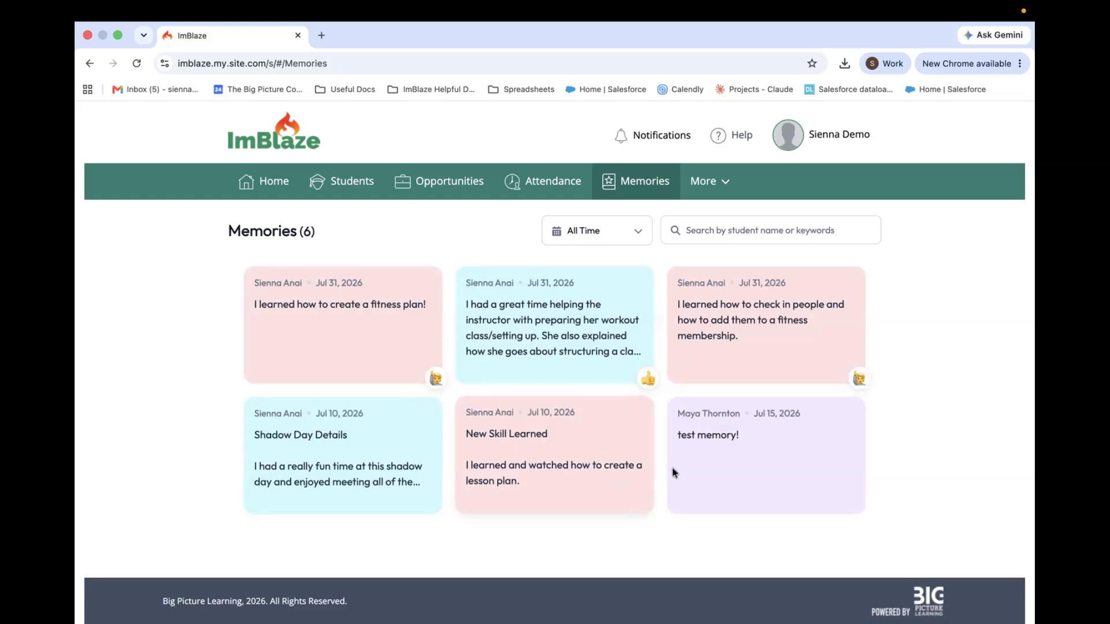
pyautogui.click(377, 418)
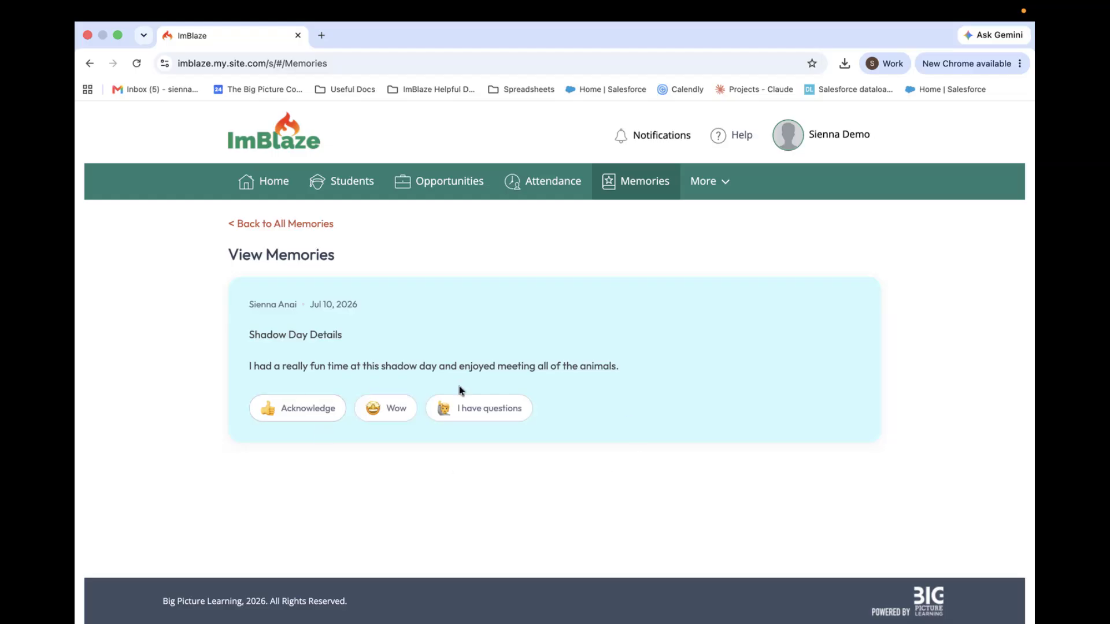
pyautogui.click(314, 230)
pyautogui.click(748, 238)
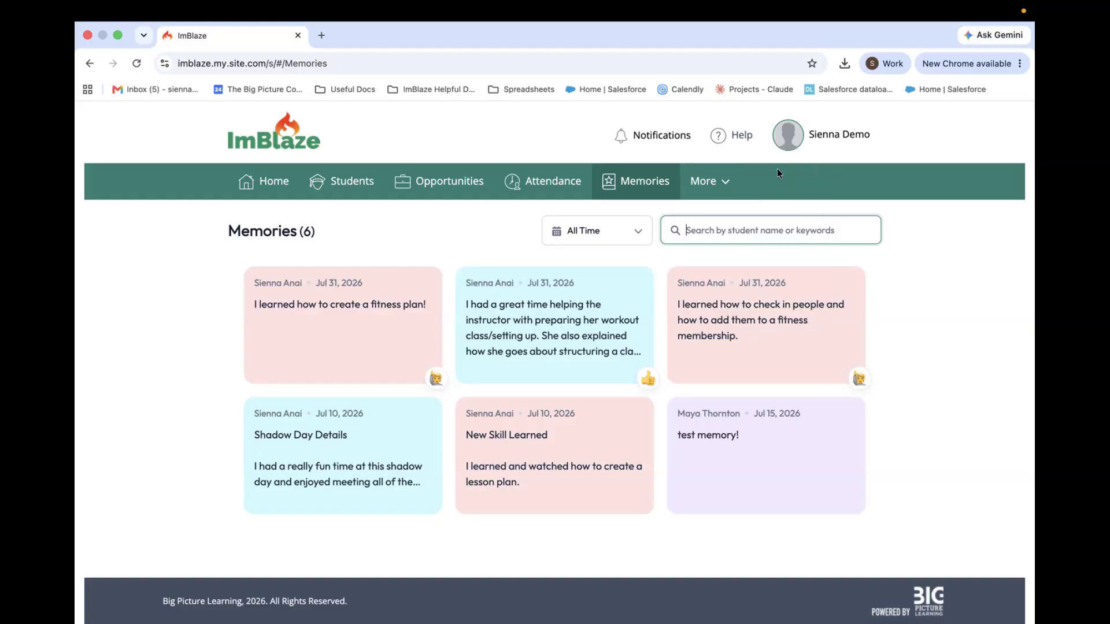
# - In User Licenses, set the student listed directly below the archived student to Active and check the updated list
pyautogui.moveTo(719, 188)
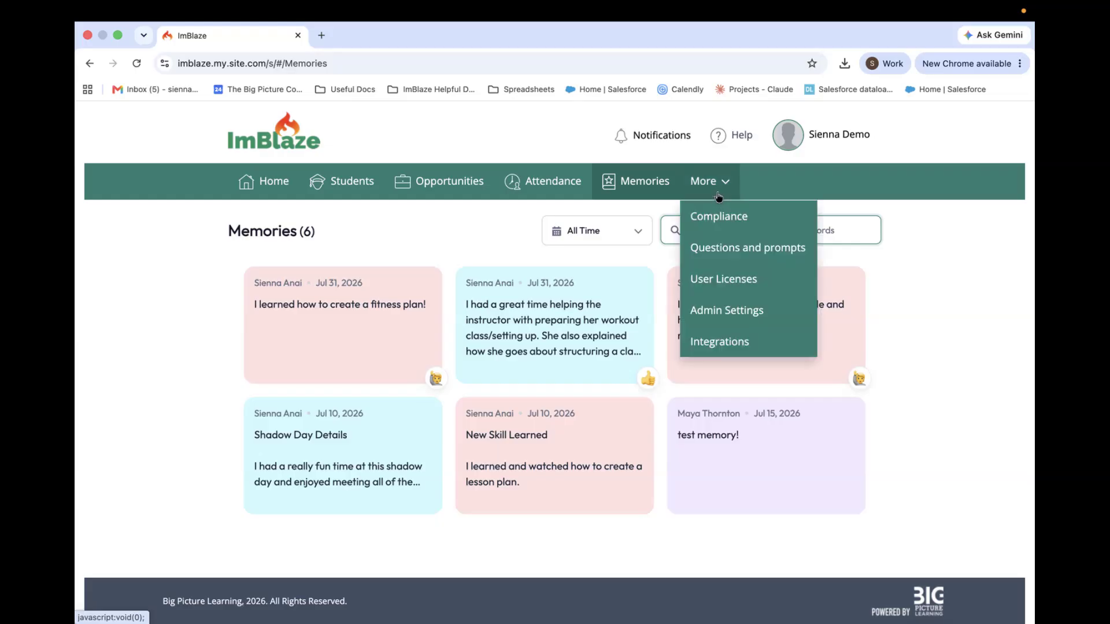
pyautogui.click(726, 283)
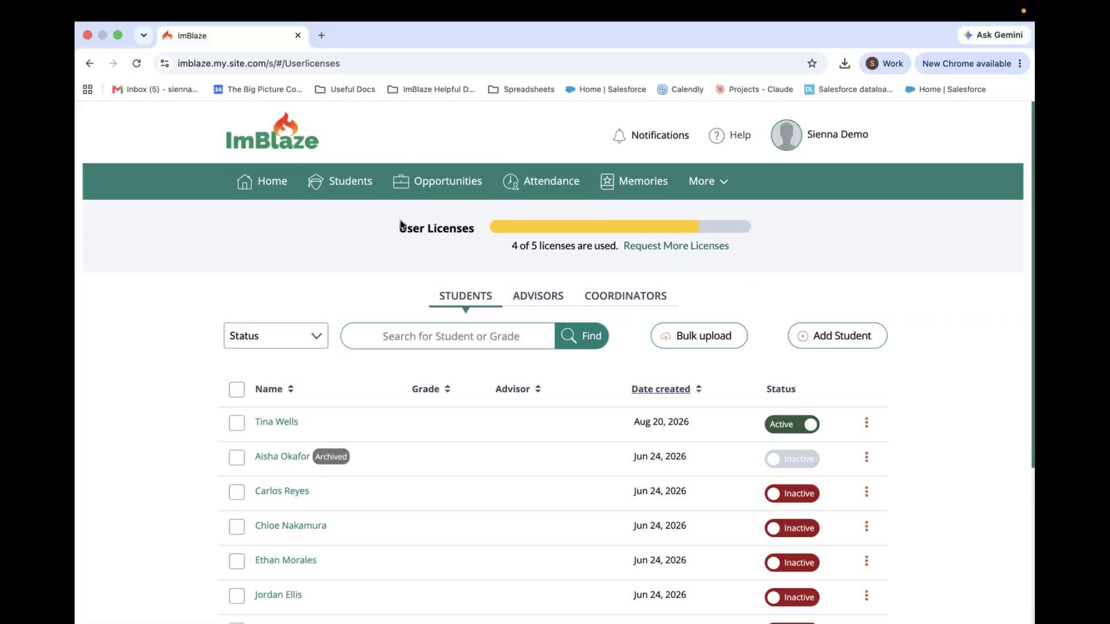
pyautogui.scroll(-1, 745, 282)
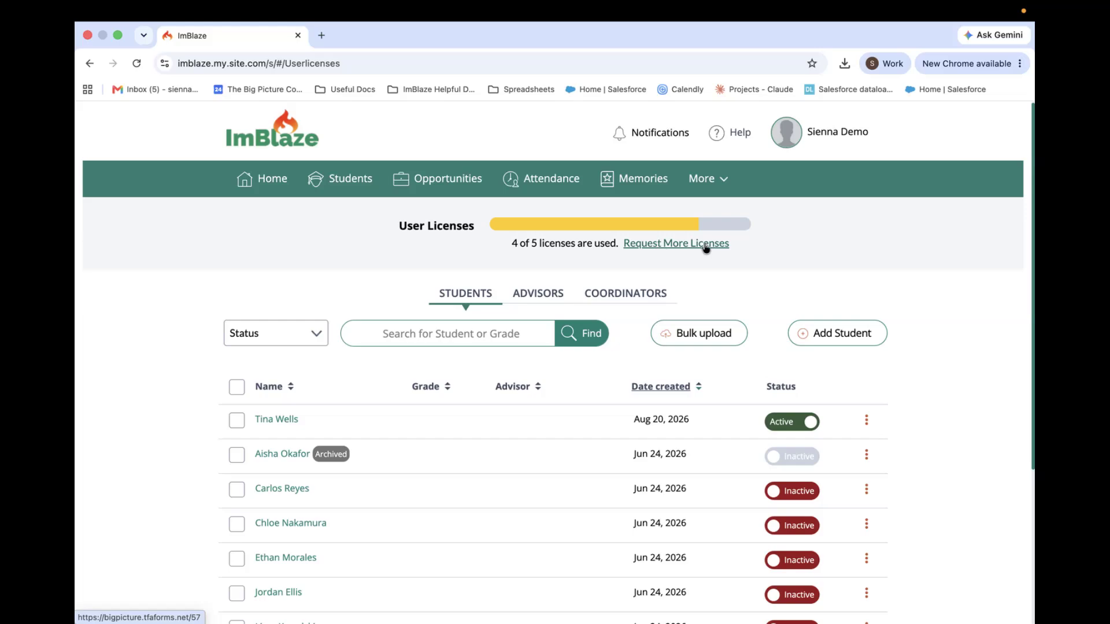
pyautogui.scroll(-3, 700, 249)
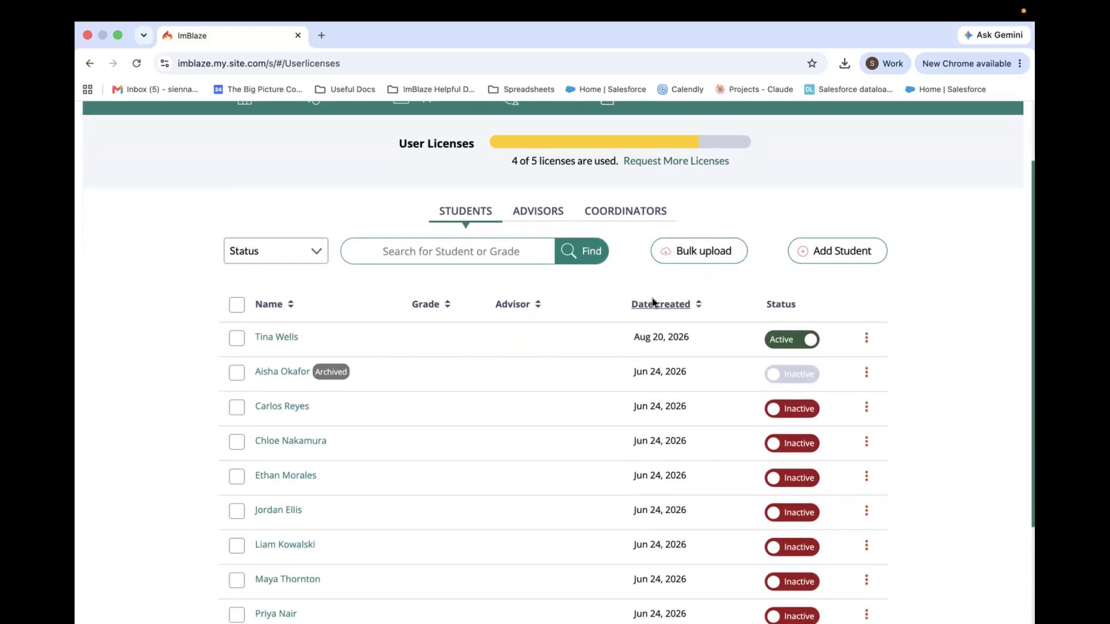
pyautogui.click(787, 393)
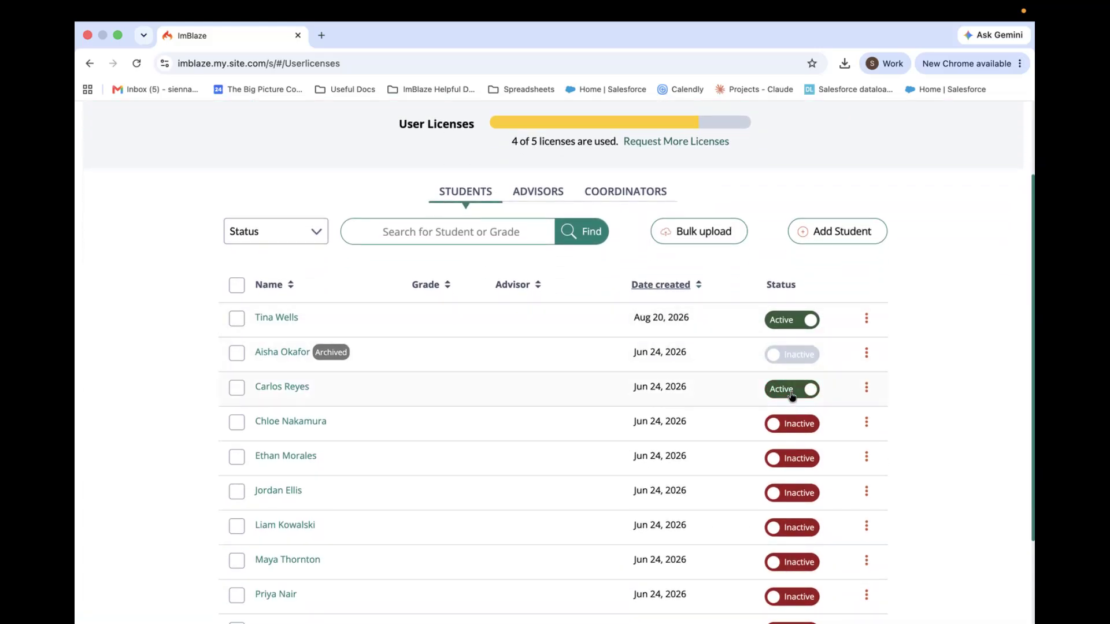
pyautogui.click(552, 476)
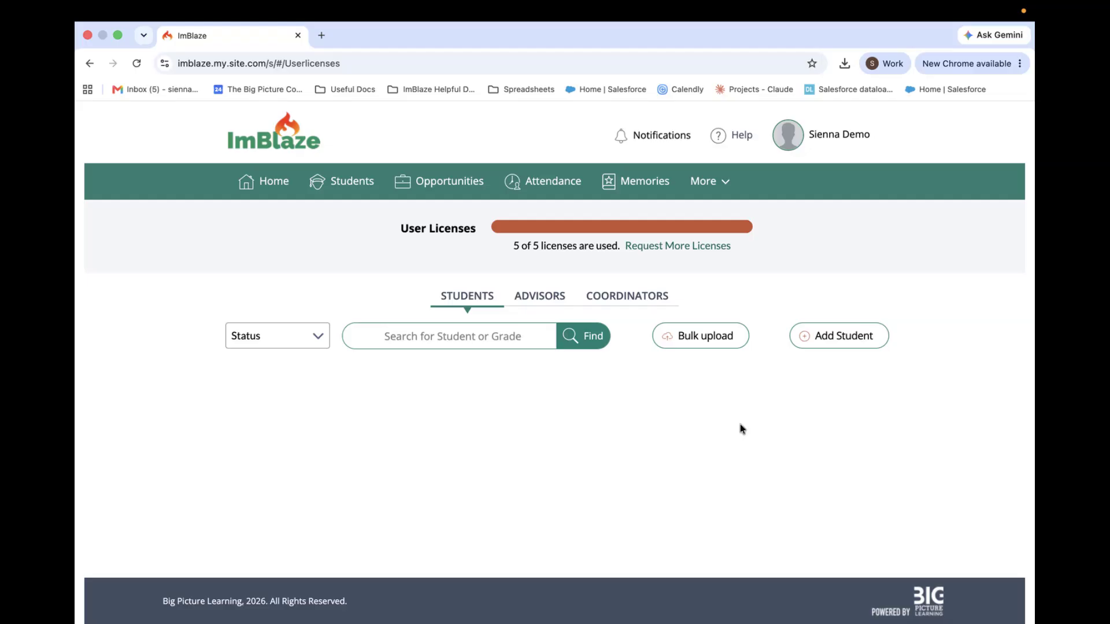
pyautogui.scroll(-2, 647, 474)
pyautogui.scroll(2, 693, 462)
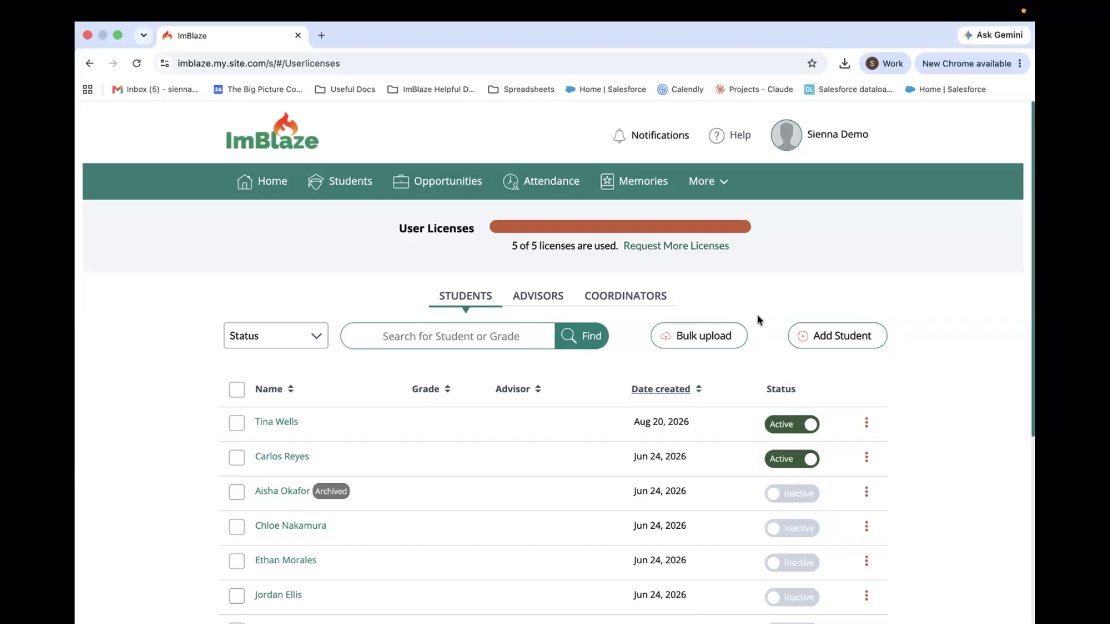
# - View the advisor list and the coordinator list in User Licenses
pyautogui.click(538, 299)
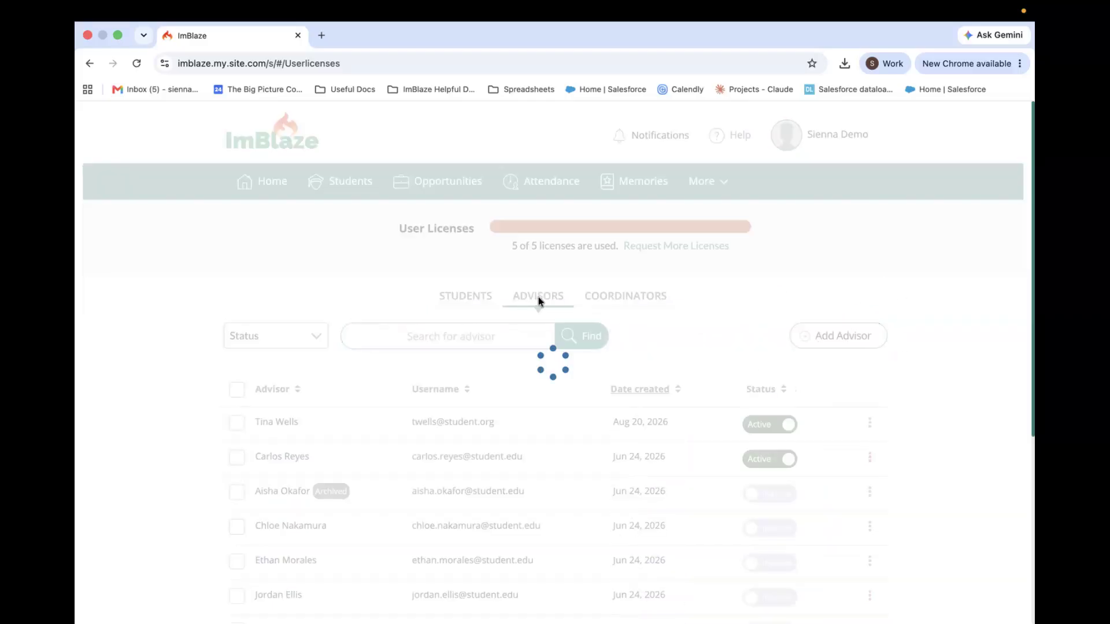
pyautogui.click(615, 295)
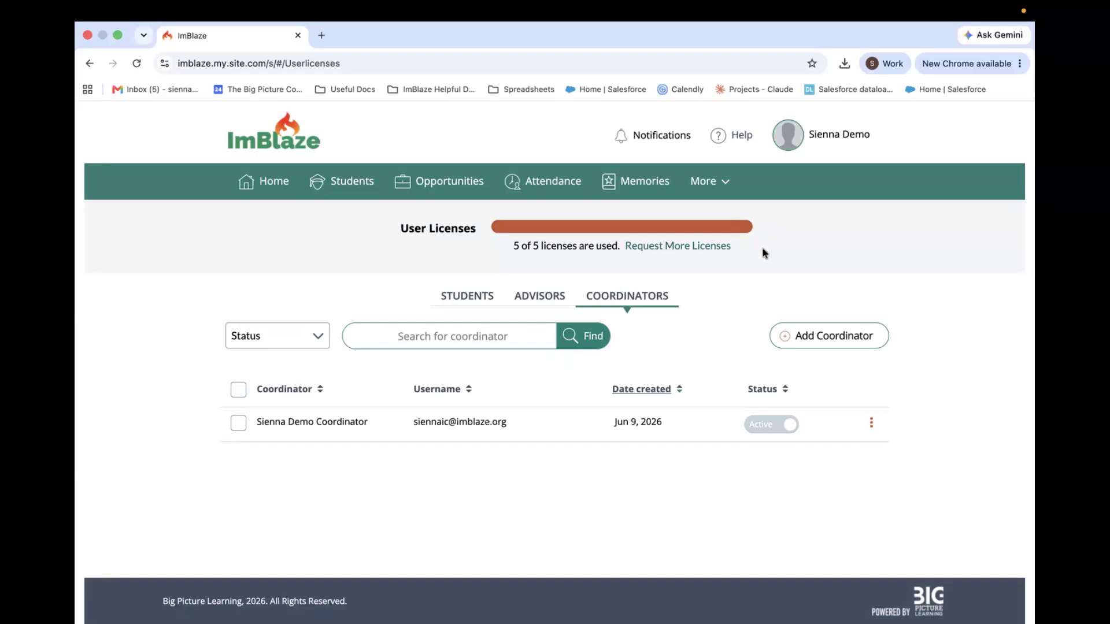
# - Open Admin Settings and look through its list of setting sections
pyautogui.click(706, 181)
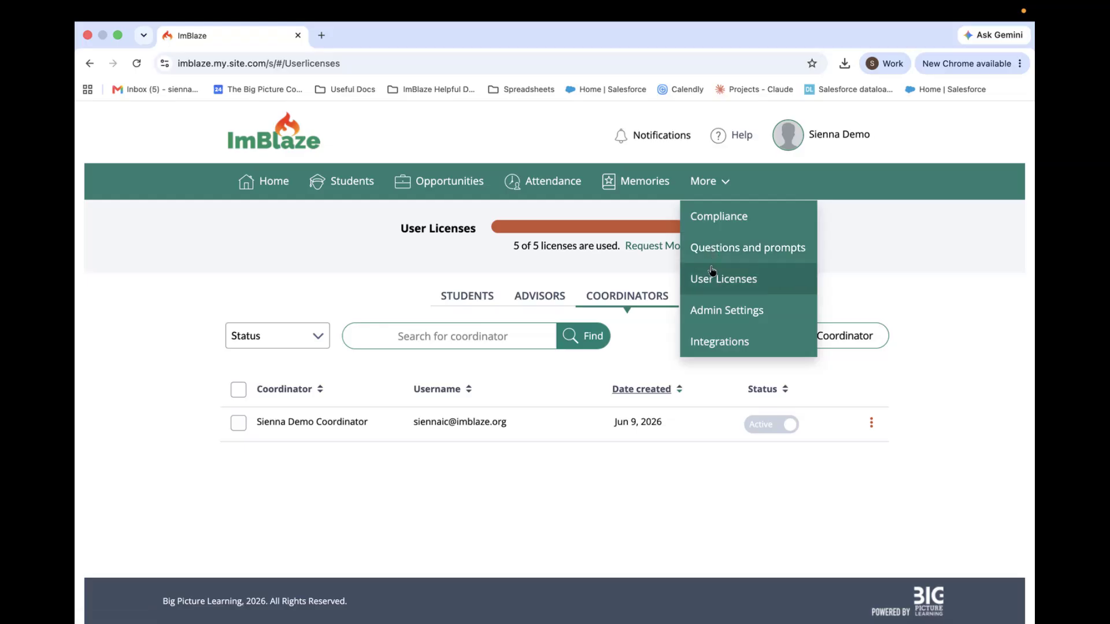
pyautogui.click(712, 315)
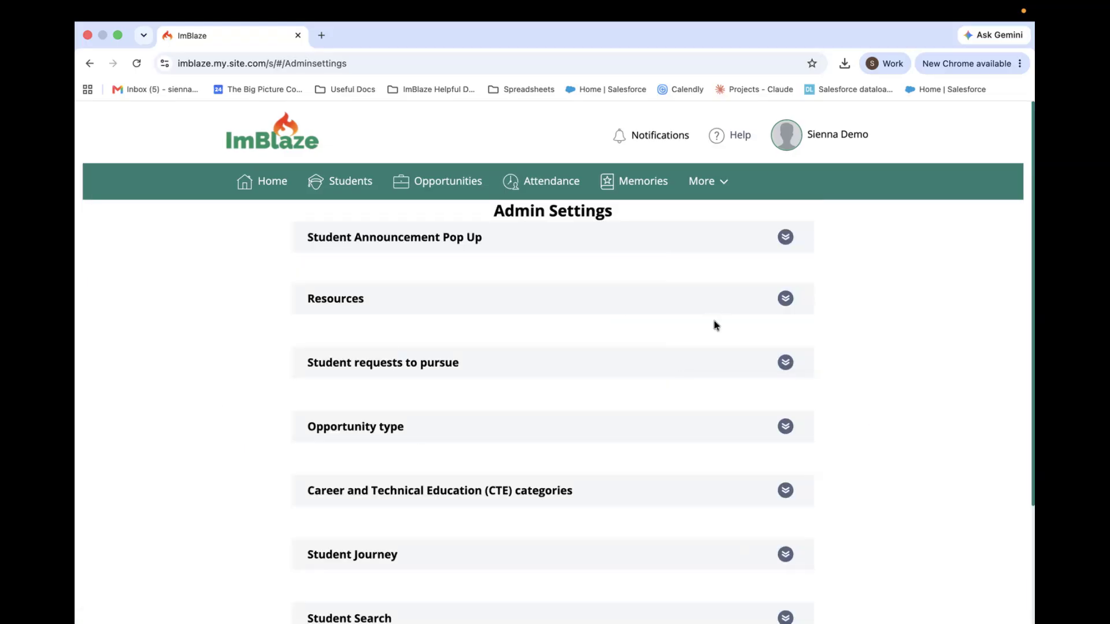
pyautogui.scroll(-1, 727, 370)
pyautogui.scroll(-2, 707, 404)
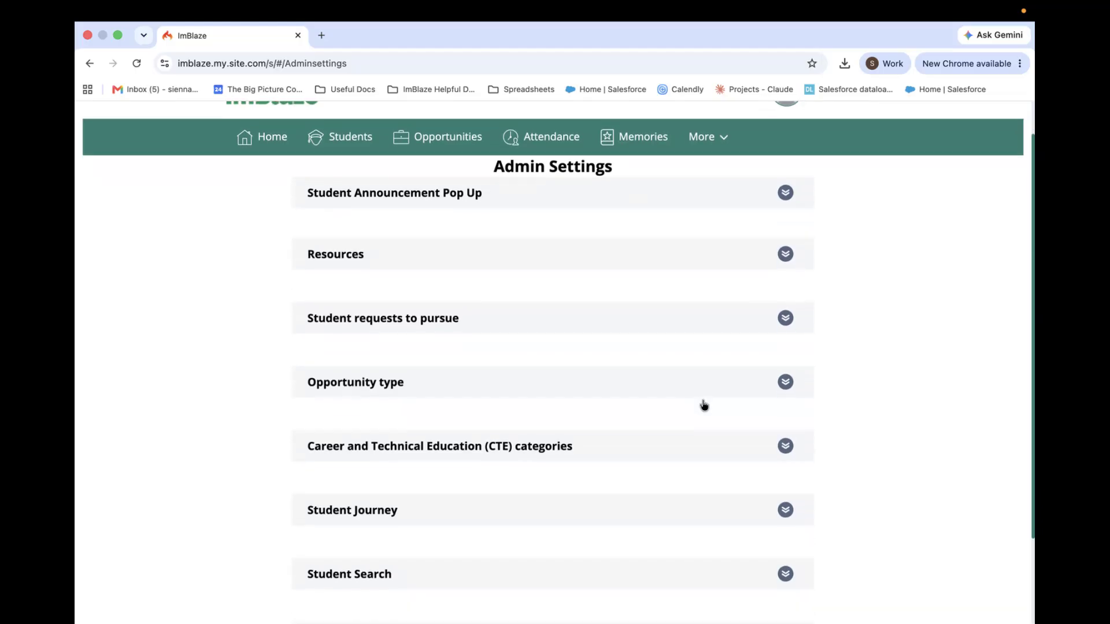
pyautogui.scroll(-2, 703, 405)
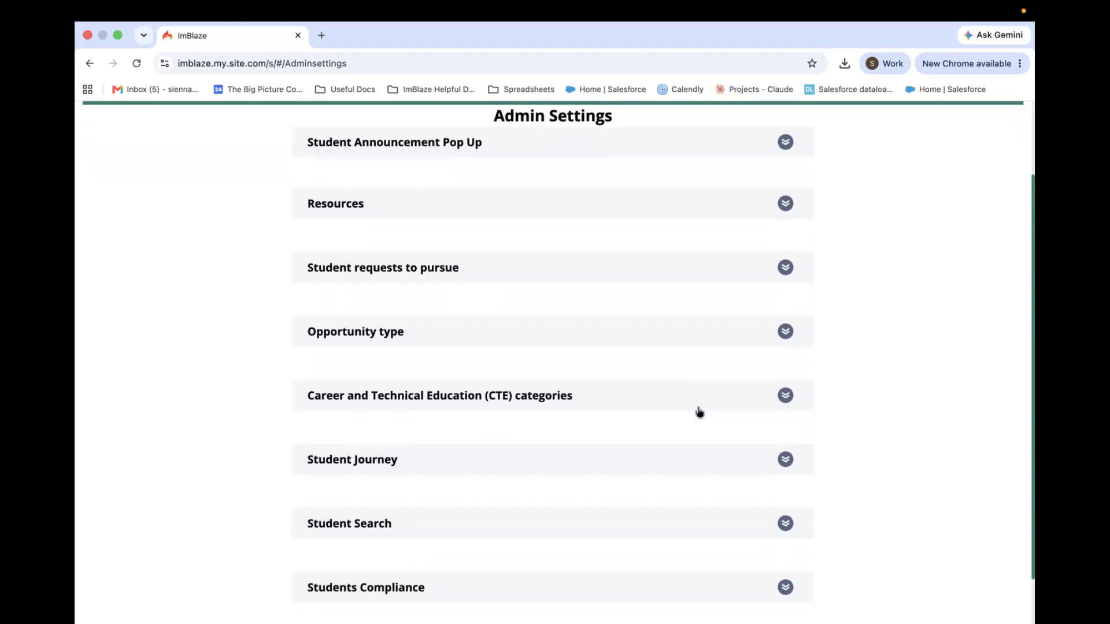
pyautogui.scroll(-2, 697, 412)
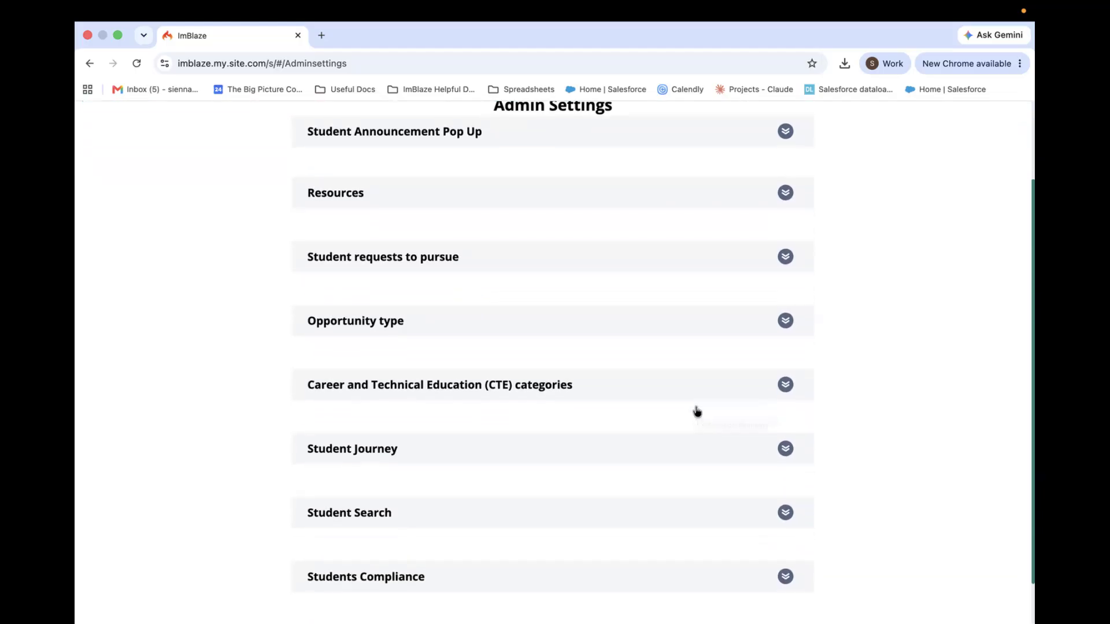
# - Expand the Student Journey section, review its internship journey options and collapse it again
pyautogui.click(657, 417)
pyautogui.scroll(-5, 706, 396)
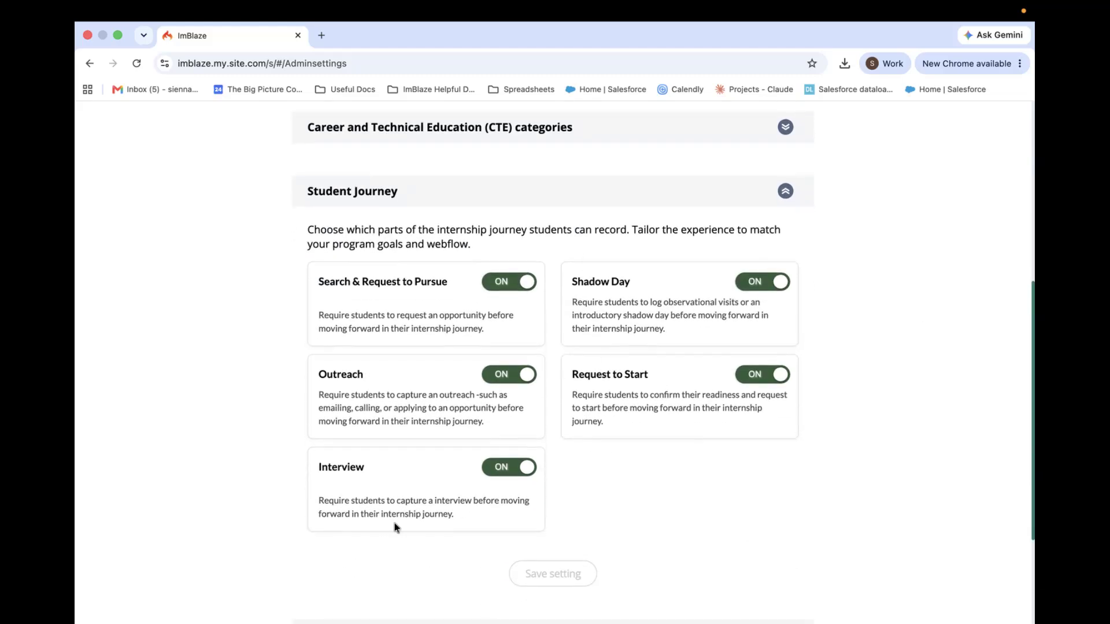
pyautogui.scroll(-1, 575, 260)
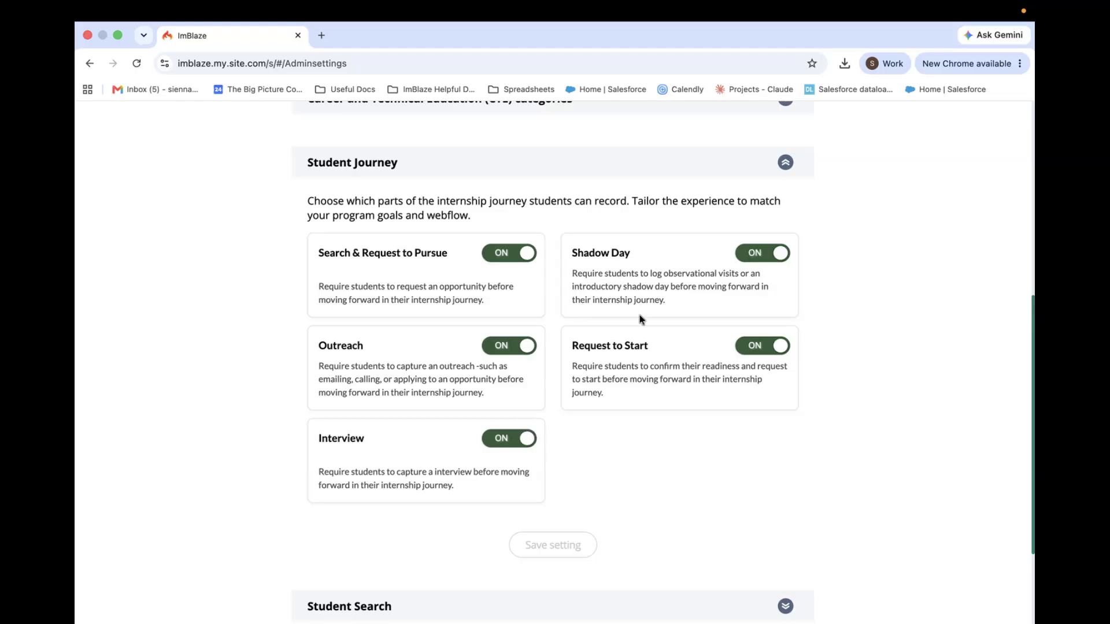
pyautogui.click(777, 169)
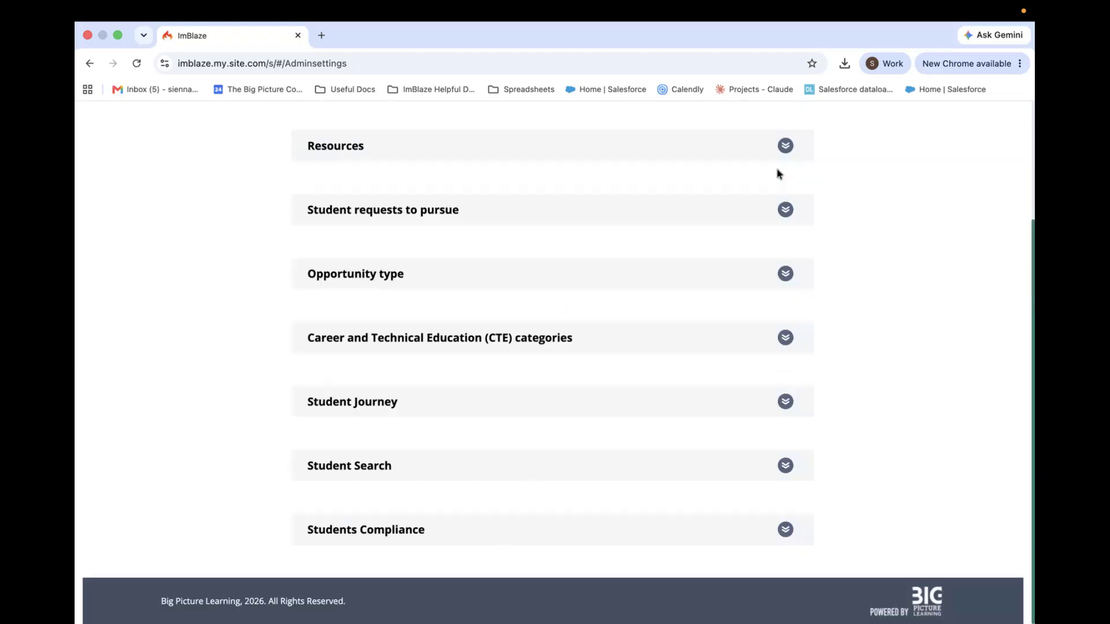
# - Expand the Student Search section, review the Recommended List and Explore out of database options, and collapse it
pyautogui.click(571, 466)
pyautogui.scroll(-3, 584, 451)
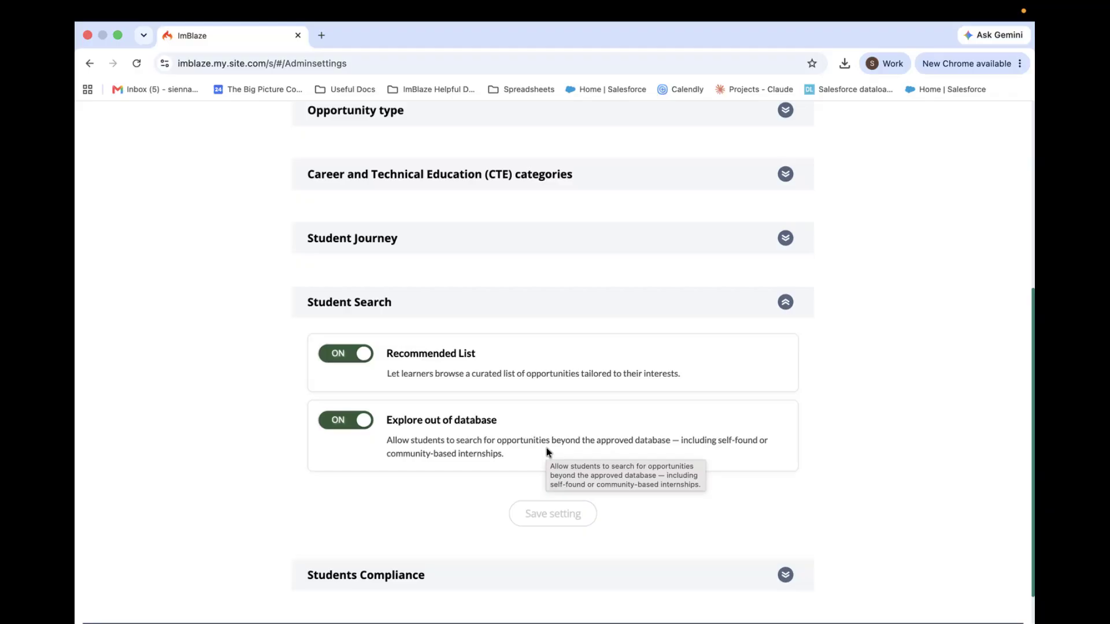
pyautogui.scroll(-1, 627, 424)
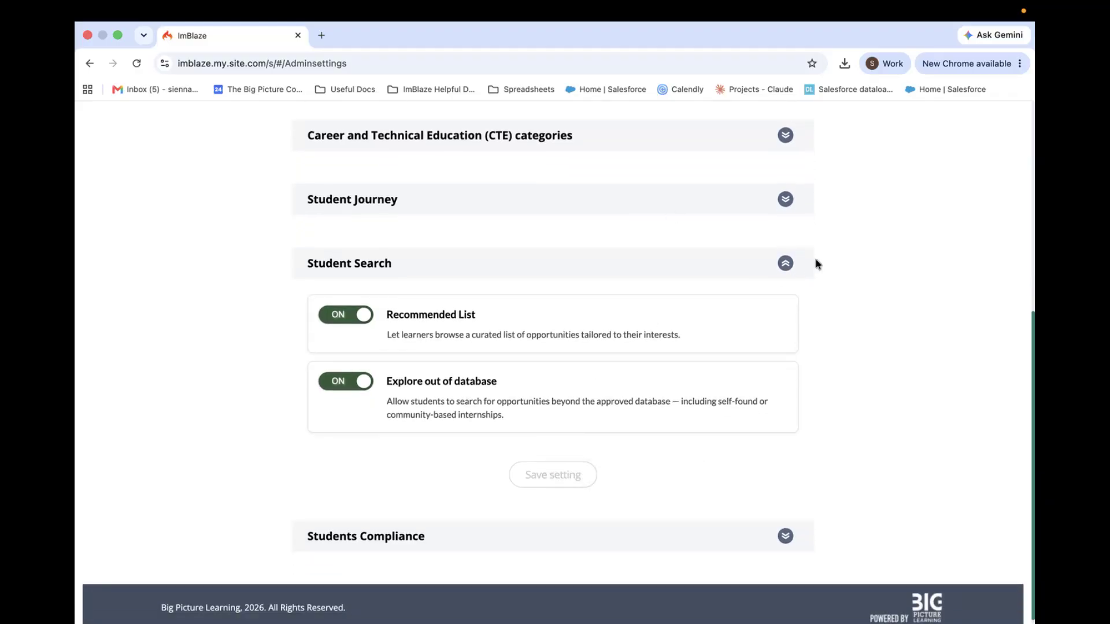
pyautogui.click(786, 262)
pyautogui.scroll(4, 687, 370)
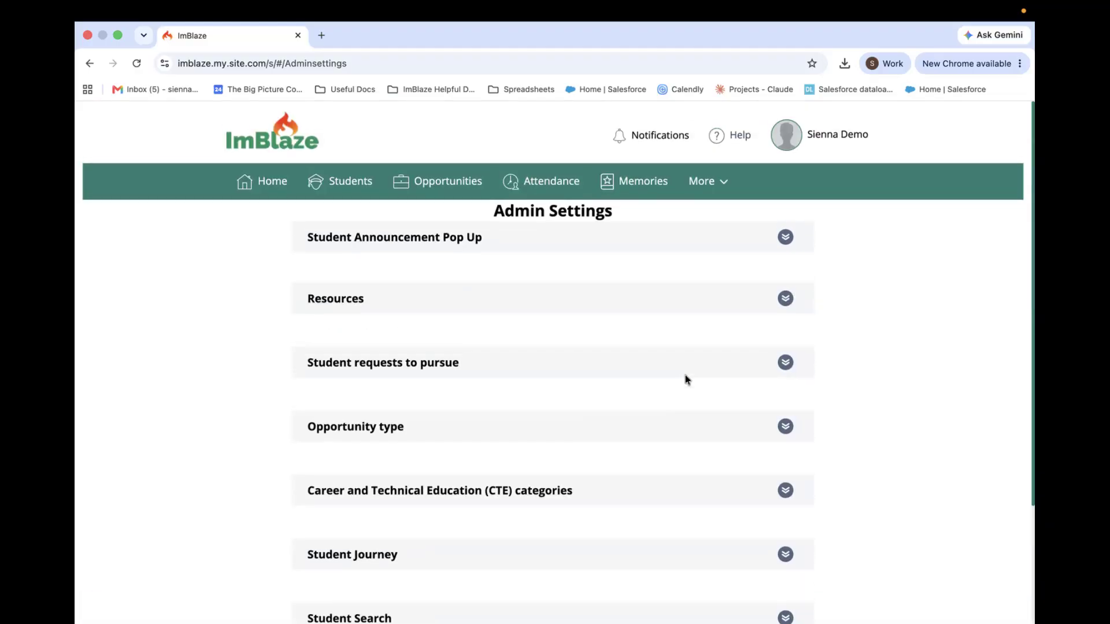
pyautogui.click(727, 190)
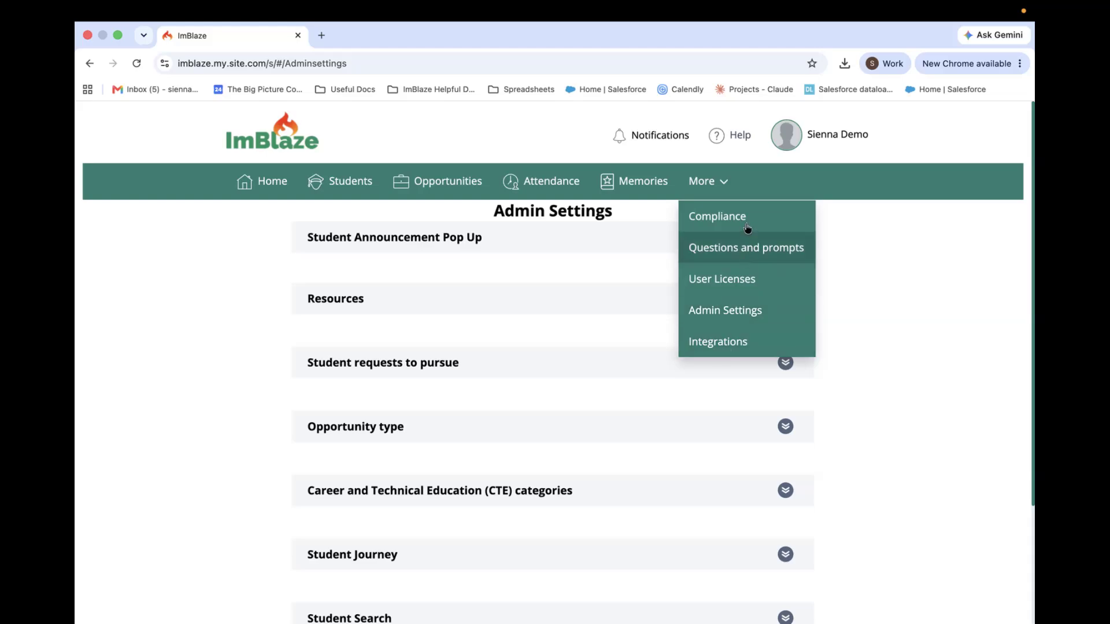
pyautogui.click(740, 190)
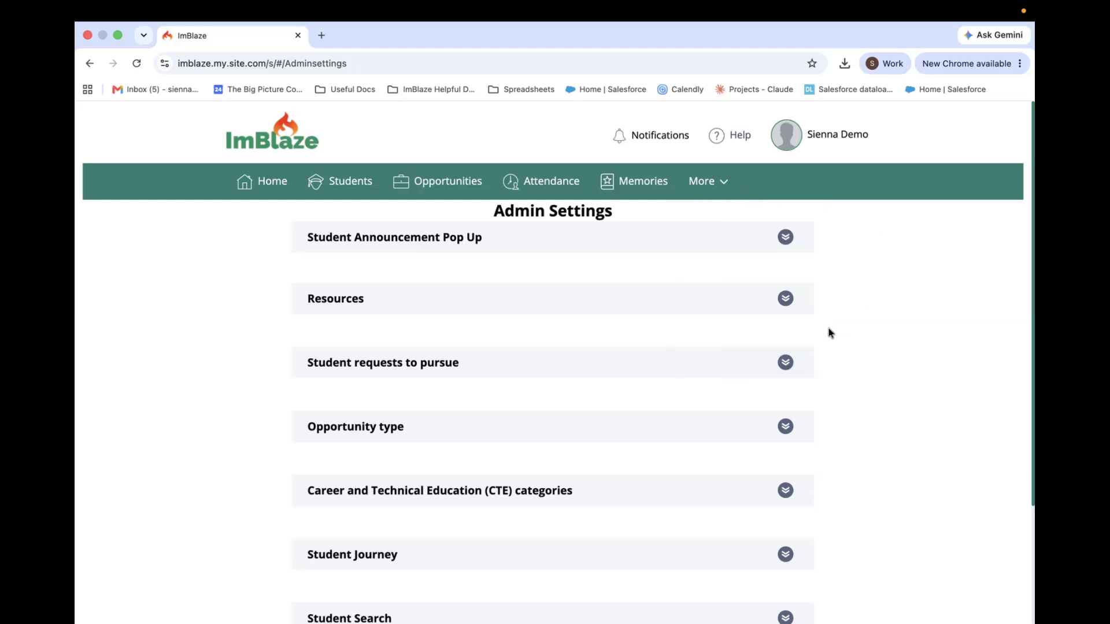